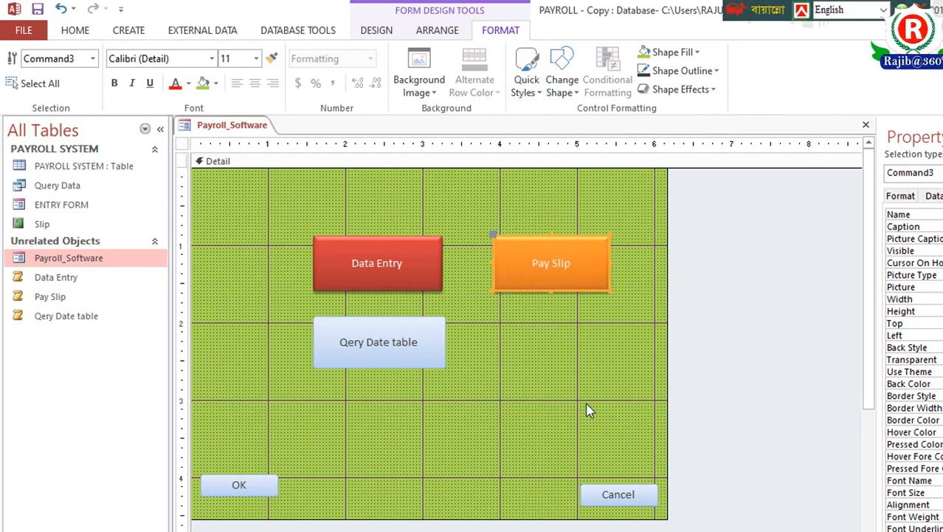
Apply the intense glossy blue quick style to the Qery Date table button on the Payroll_Software form.
{"action": "left_click", "coordinate": [588, 408]}
{"action": "left_click", "coordinate": [381, 362]}
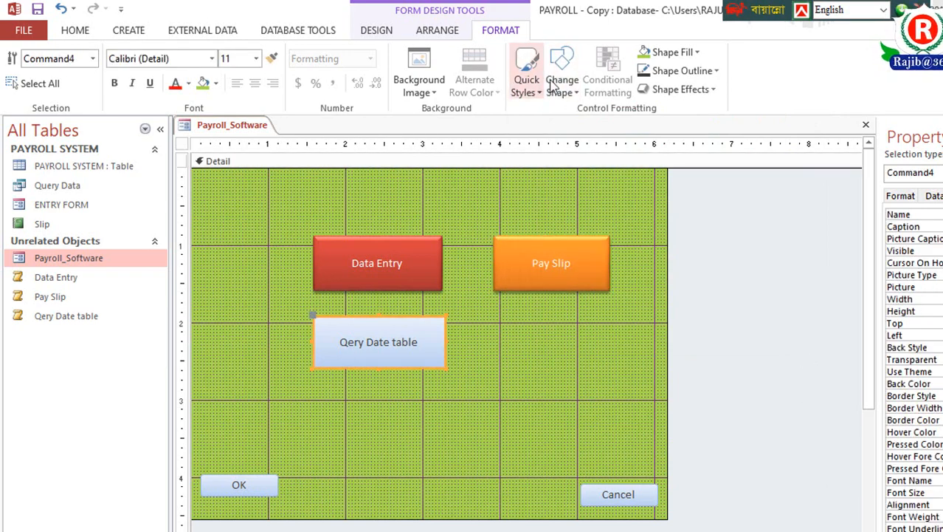
{"action": "left_click", "coordinate": [526, 85]}
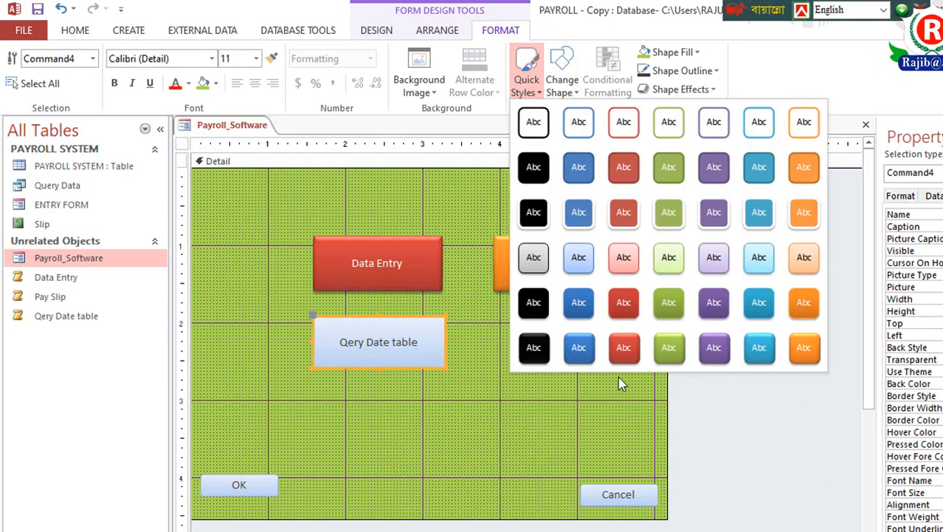
{"action": "left_click", "coordinate": [583, 350]}
{"action": "left_click", "coordinate": [503, 395]}
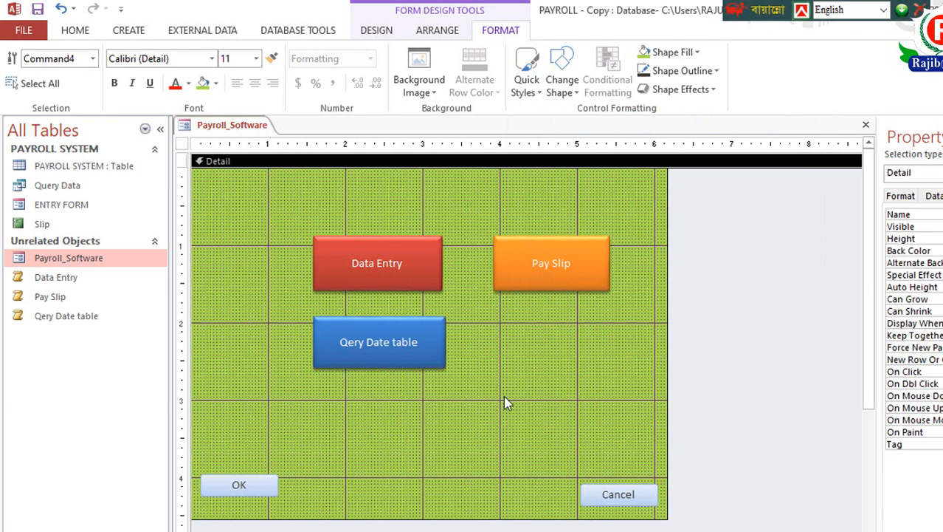
{"action": "left_click", "coordinate": [550, 278]}
{"action": "left_click", "coordinate": [559, 357]}
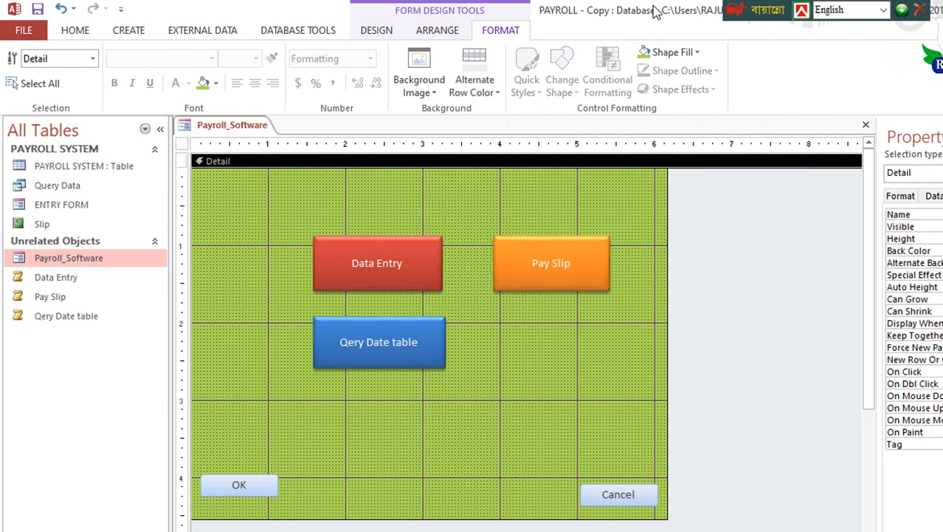
{"action": "left_click", "coordinate": [520, 268]}
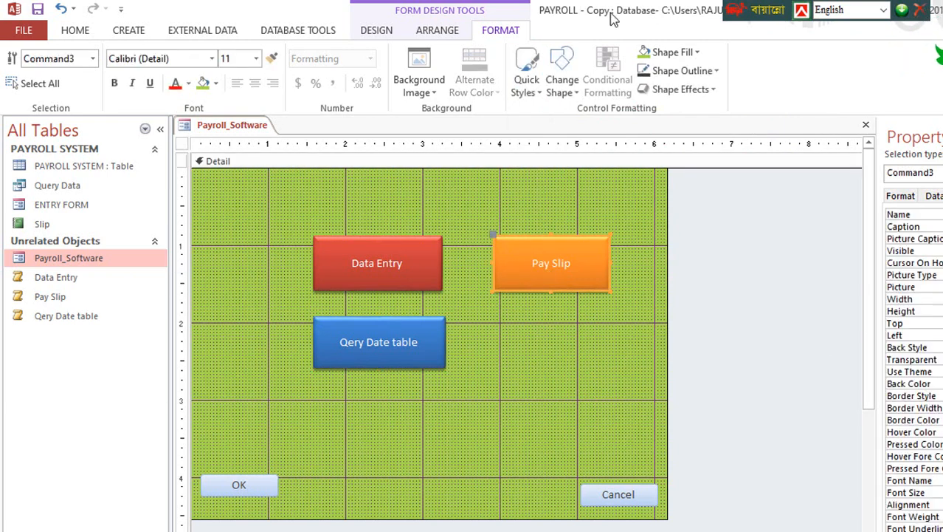
{"action": "left_click", "coordinate": [562, 90]}
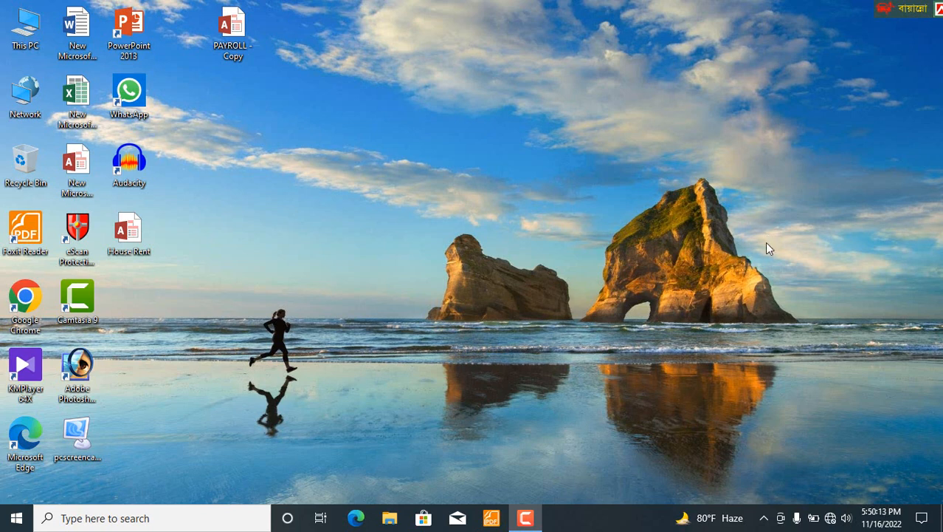
Open the PAYROLL - Copy database from the desktop in Access and create a new blank macro.
{"action": "double_click", "coordinate": [237, 37]}
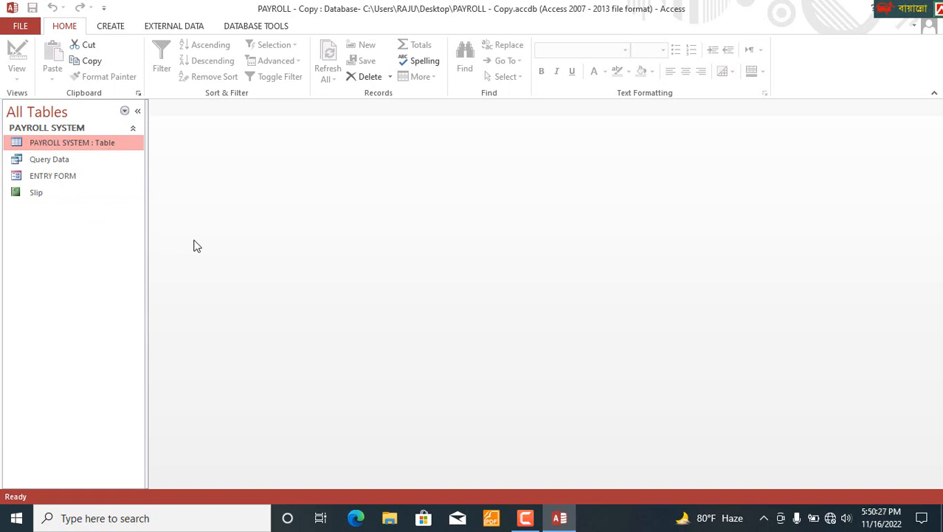
{"action": "left_click", "coordinate": [110, 28]}
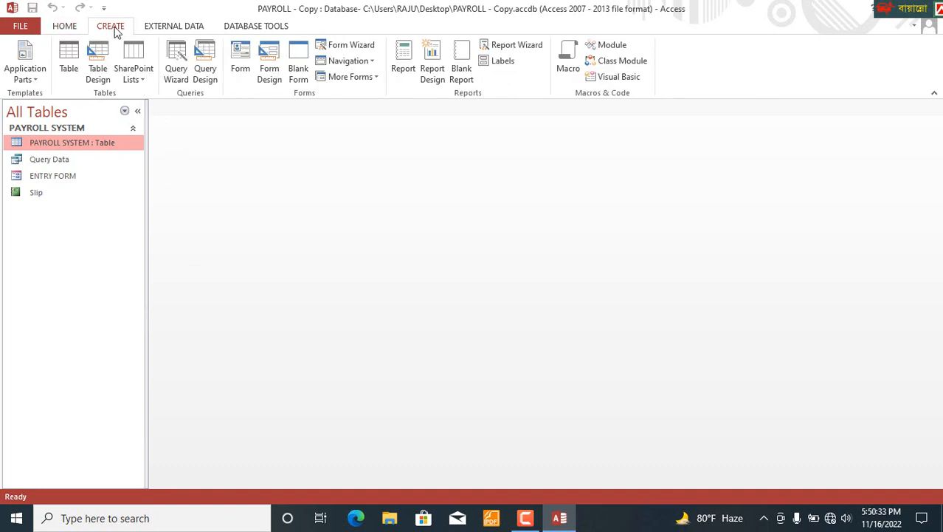
{"action": "left_click", "coordinate": [568, 70]}
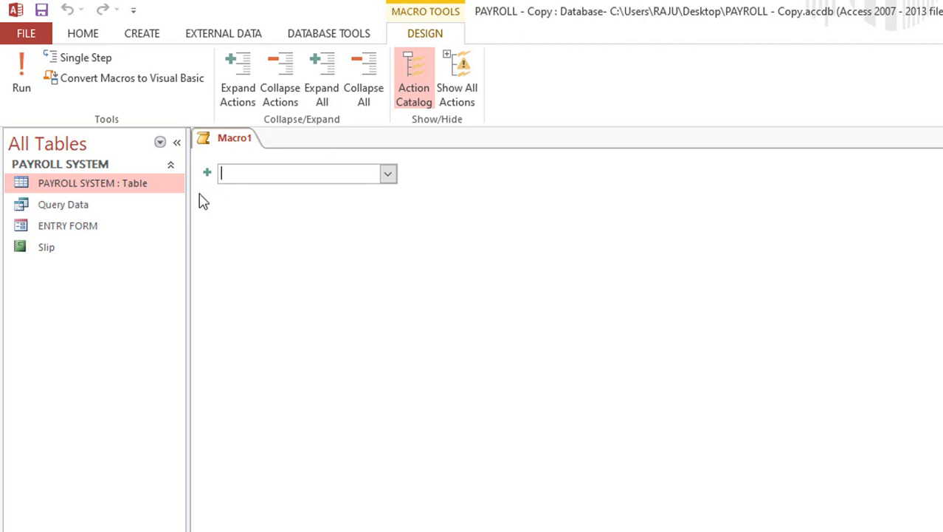
Add an OpenForm action to the macro with ENTRY FORM as its form name.
{"action": "left_click", "coordinate": [389, 175]}
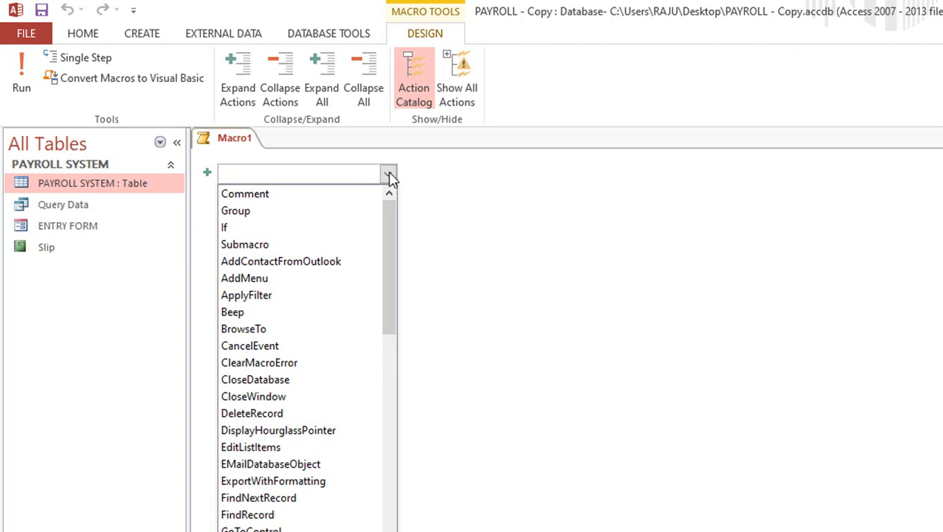
{"action": "scroll", "coordinate": [342, 516], "scroll_direction": "down", "scroll_amount": 2}
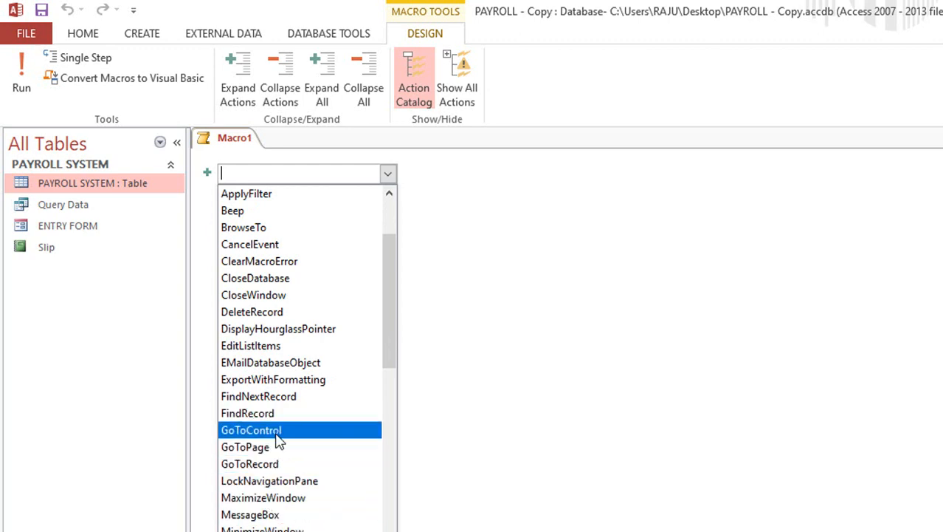
{"action": "scroll", "coordinate": [285, 458], "scroll_direction": "down", "scroll_amount": 2}
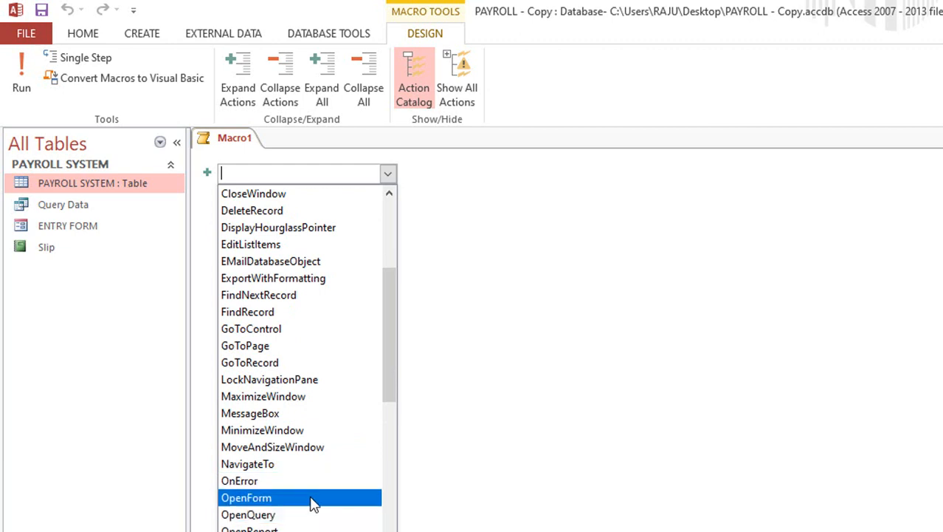
{"action": "left_click", "coordinate": [313, 499]}
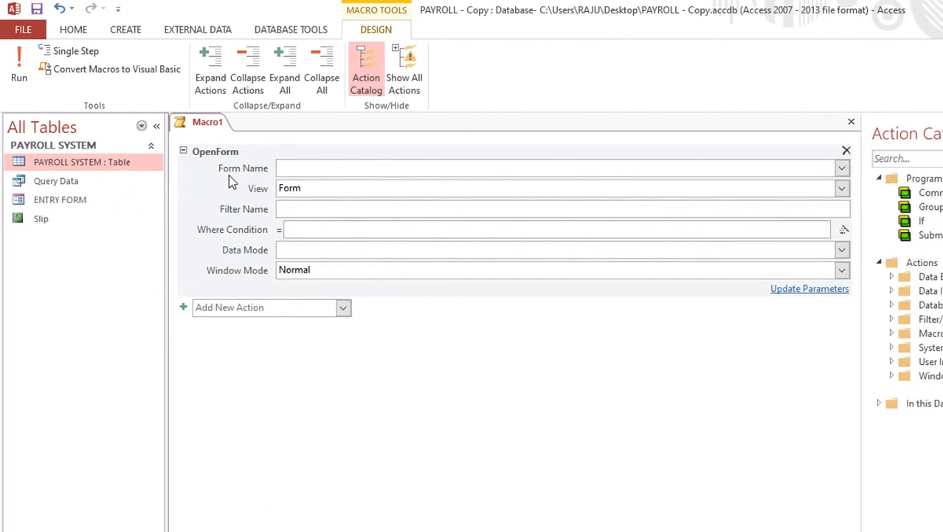
{"action": "left_click", "coordinate": [842, 170]}
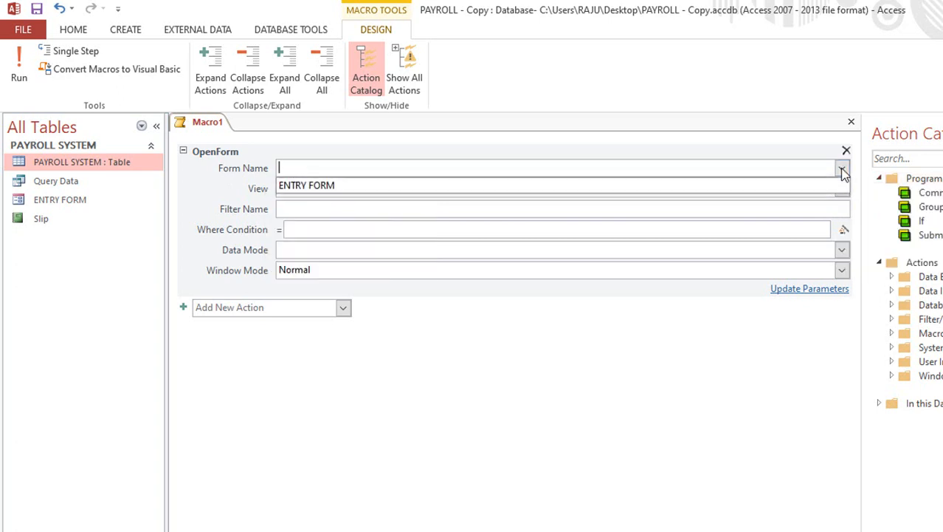
{"action": "left_click", "coordinate": [321, 190]}
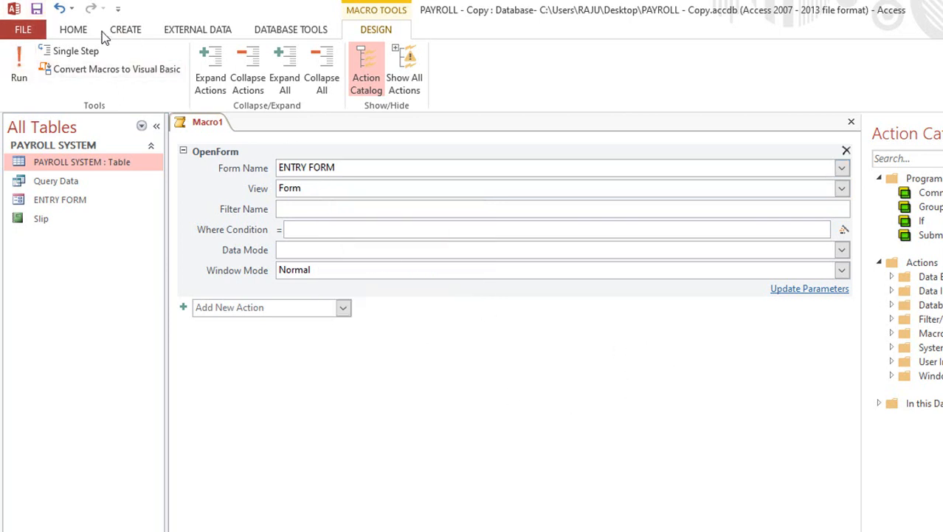
Save the macro as Data Entry and close it along with the Action Catalog.
{"action": "left_click", "coordinate": [36, 9]}
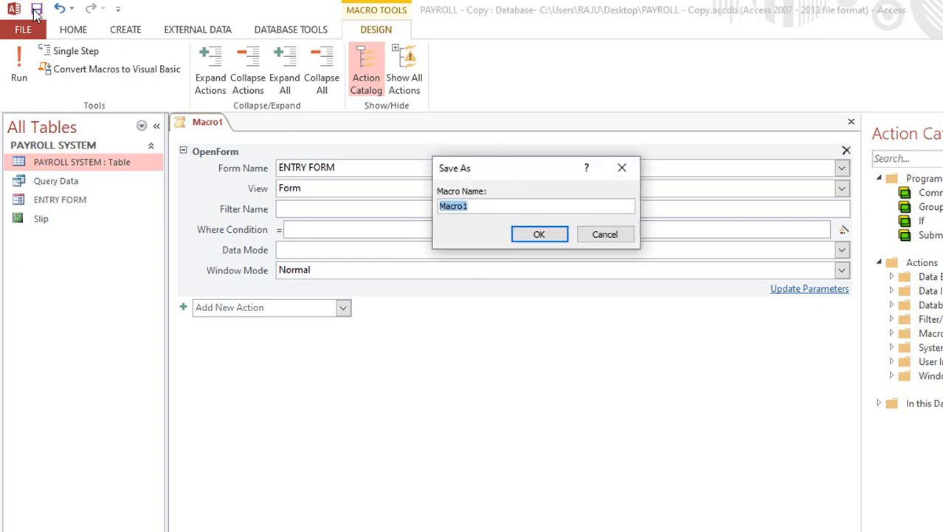
{"action": "left_click", "coordinate": [480, 206]}
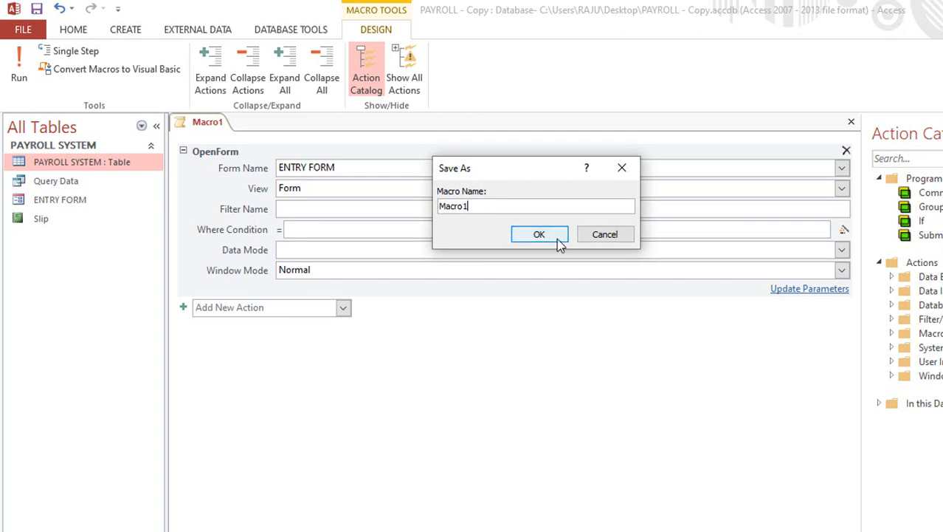
{"action": "key", "text": "BackSpace"}
{"action": "key", "text": "BackSpace"}
{"action": "key", "text": "BackSpace"}
{"action": "key", "text": "BackSpace"}
{"action": "key", "text": "BackSpace"}
{"action": "key", "text": "BackSpace"}
{"action": "type", "text": "Data Entry"}
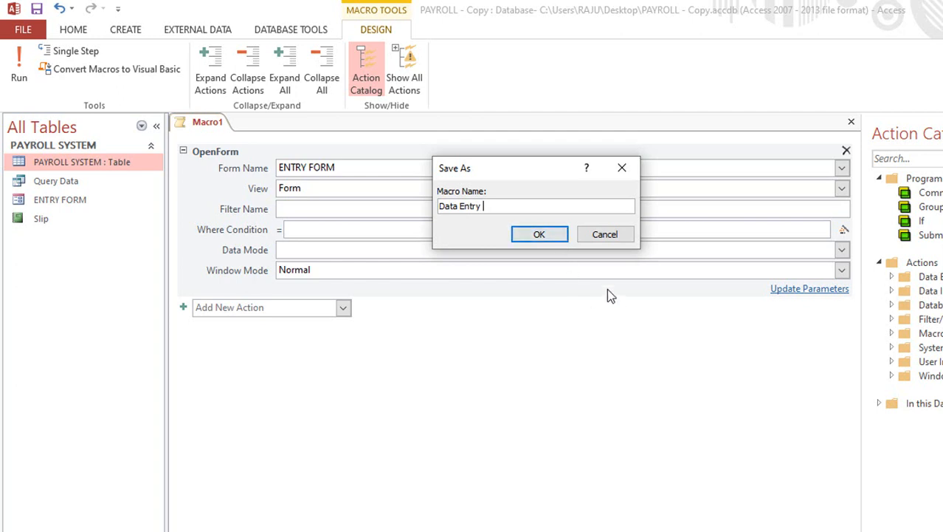
{"action": "left_click", "coordinate": [545, 236]}
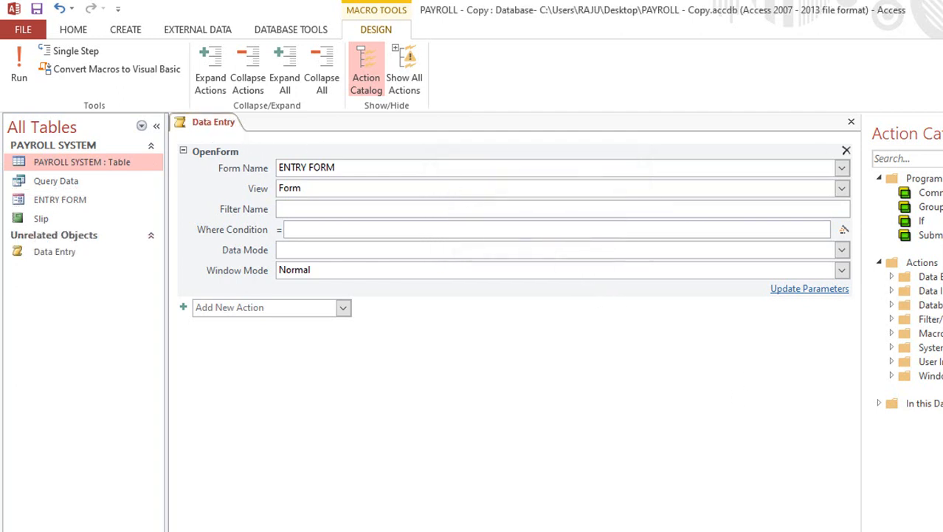
{"action": "left_click", "coordinate": [942, 134]}
{"action": "left_click", "coordinate": [942, 122]}
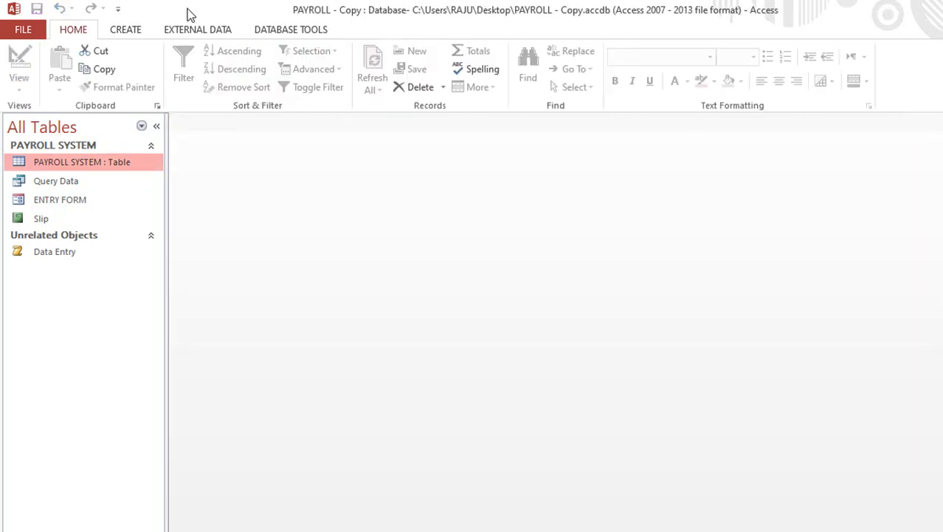
Create a new macro with an OpenReport action that uses Slip as its report name.
{"action": "left_click", "coordinate": [132, 31]}
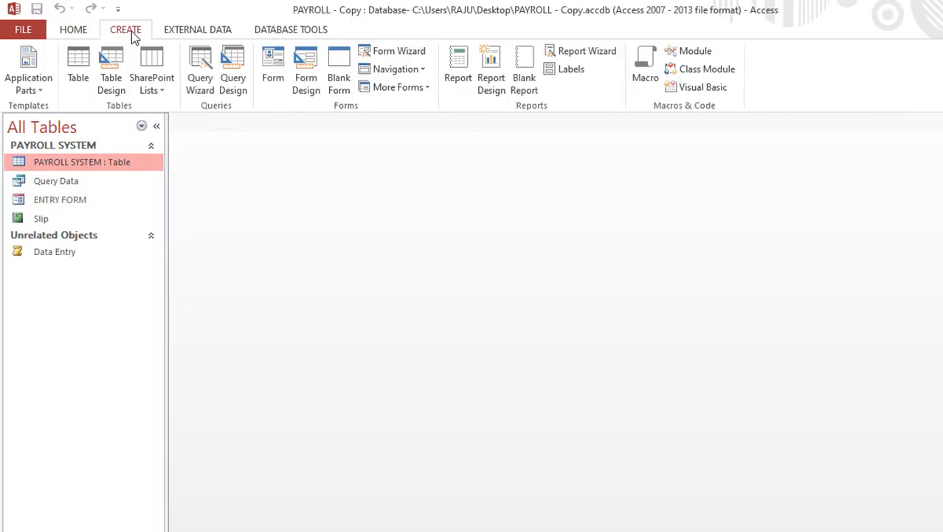
{"action": "left_click", "coordinate": [643, 77]}
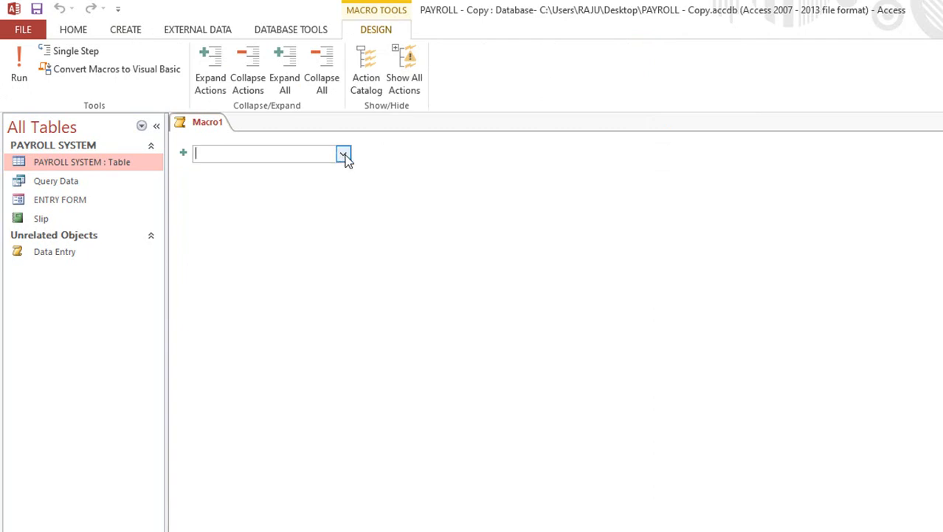
{"action": "left_click", "coordinate": [344, 155]}
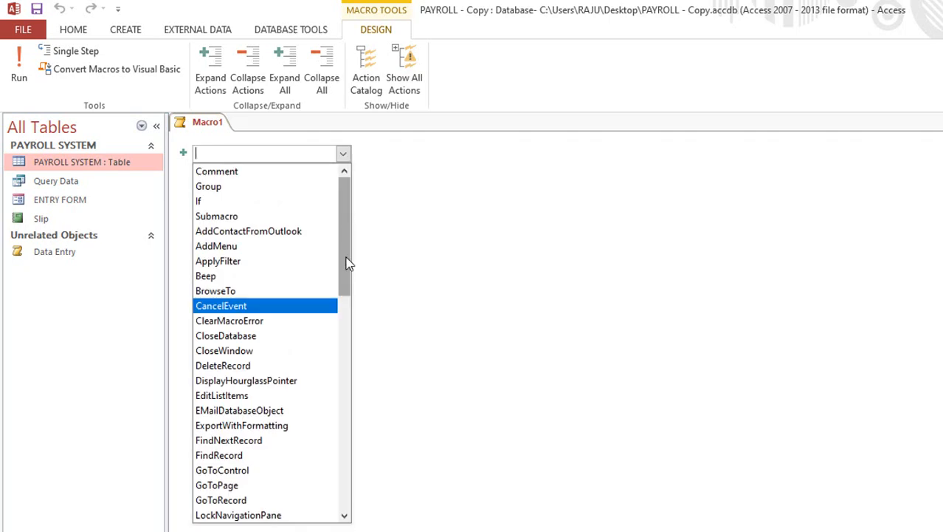
{"action": "left_click_drag", "start_coordinate": [347, 234], "coordinate": [352, 353]}
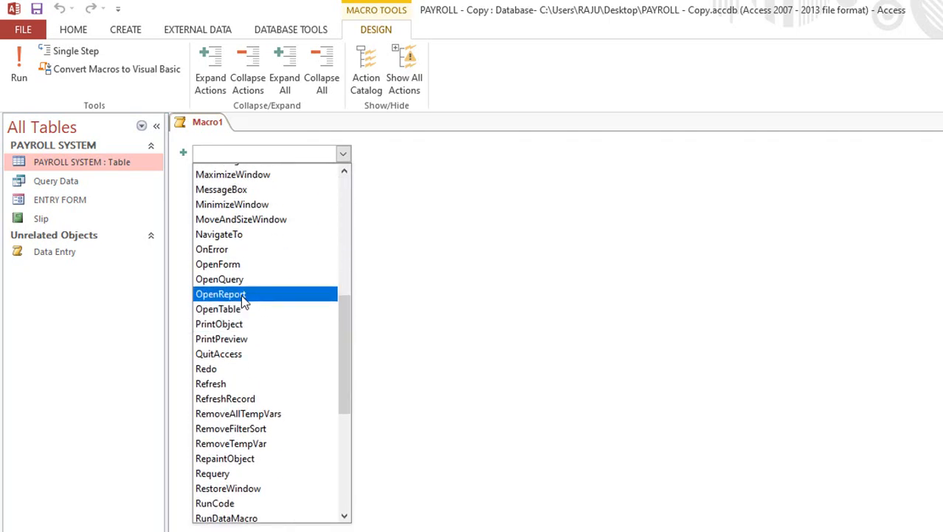
{"action": "left_click", "coordinate": [221, 293]}
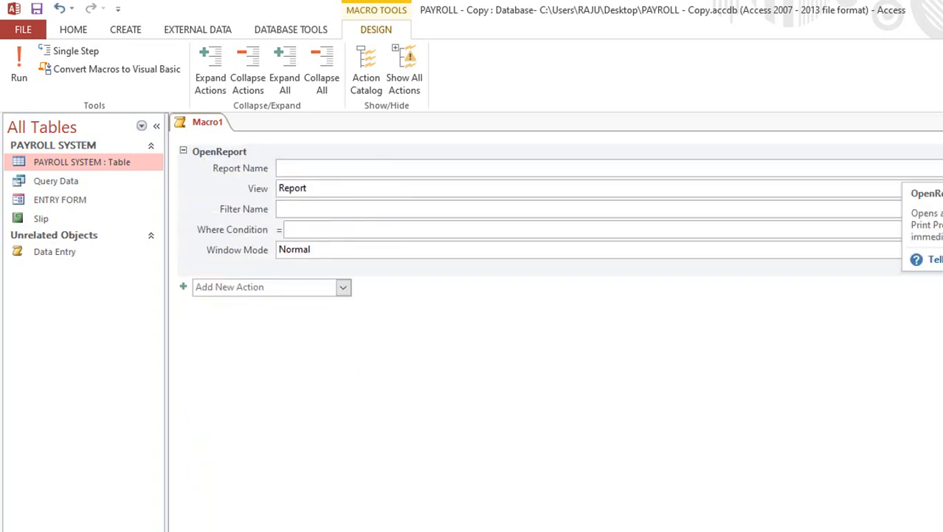
{"action": "left_click", "coordinate": [941, 168]}
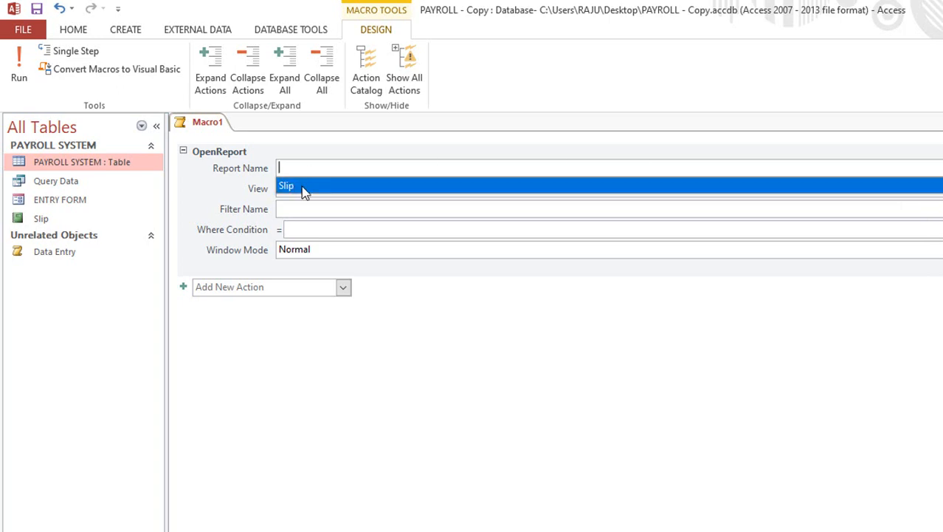
{"action": "left_click", "coordinate": [304, 190]}
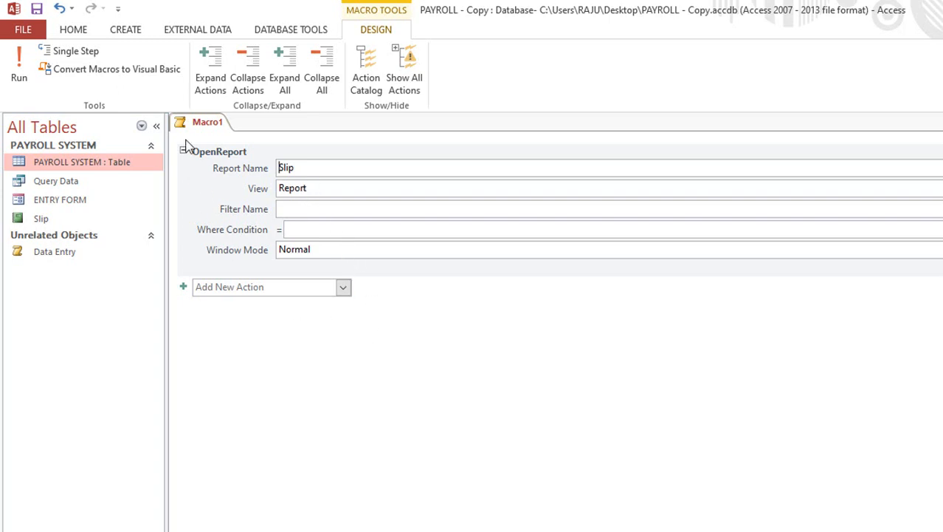
Save the OpenReport macro as Pay Slip and close it.
{"action": "left_click", "coordinate": [37, 10]}
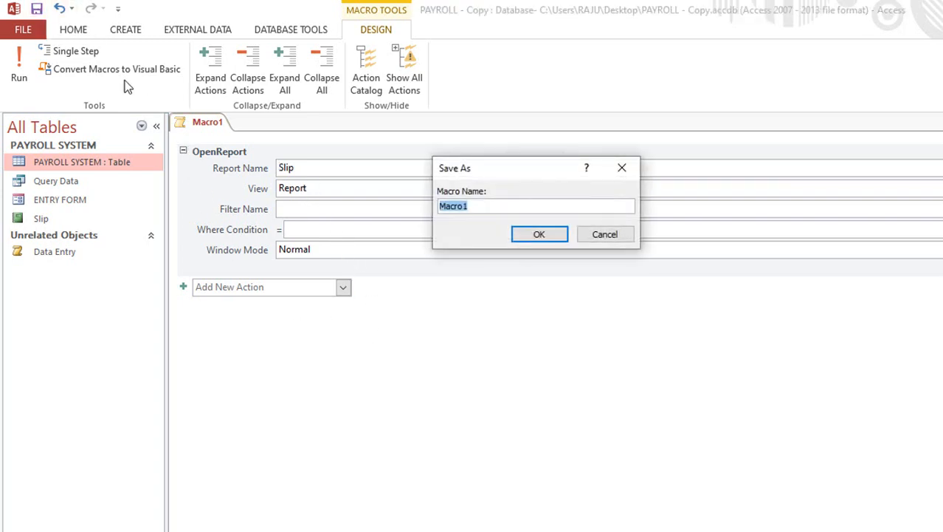
{"action": "left_click", "coordinate": [496, 209]}
{"action": "key", "text": "BackSpace"}
{"action": "key", "text": "BackSpace"}
{"action": "key", "text": "BackSpace"}
{"action": "key", "text": "BackSpace"}
{"action": "key", "text": "BackSpace"}
{"action": "key", "text": "BackSpace"}
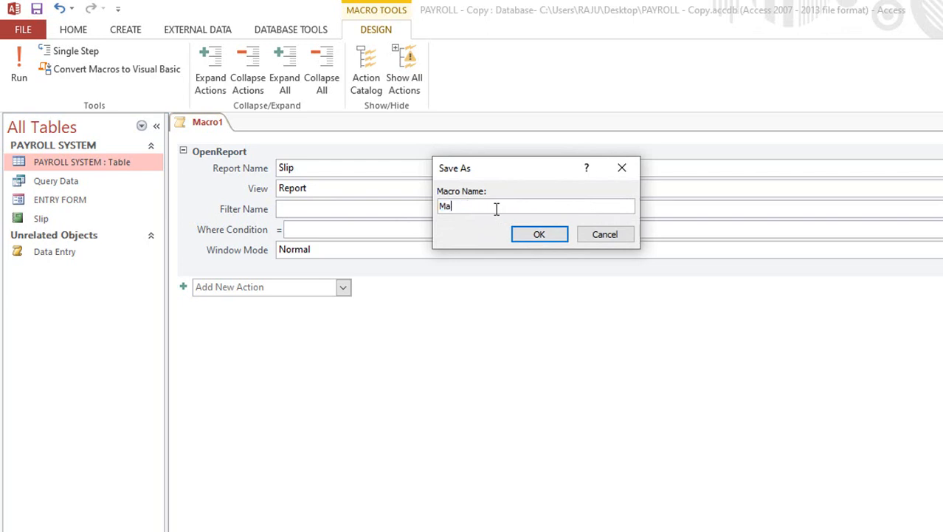
{"action": "type", "text": "S"}
{"action": "key", "text": "BackSpace"}
{"action": "type", "text": "Pay Slip"}
{"action": "left_click", "coordinate": [554, 235]}
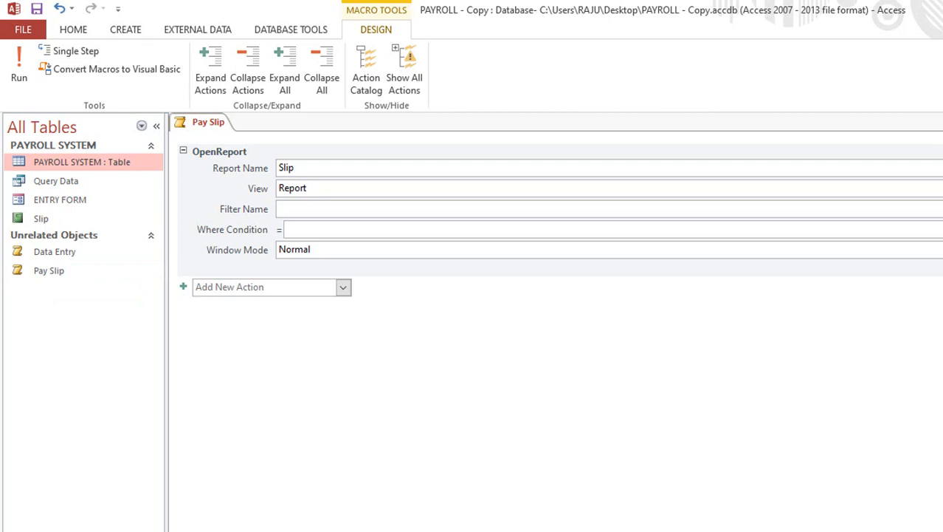
{"action": "key", "text": "ctrl+w"}
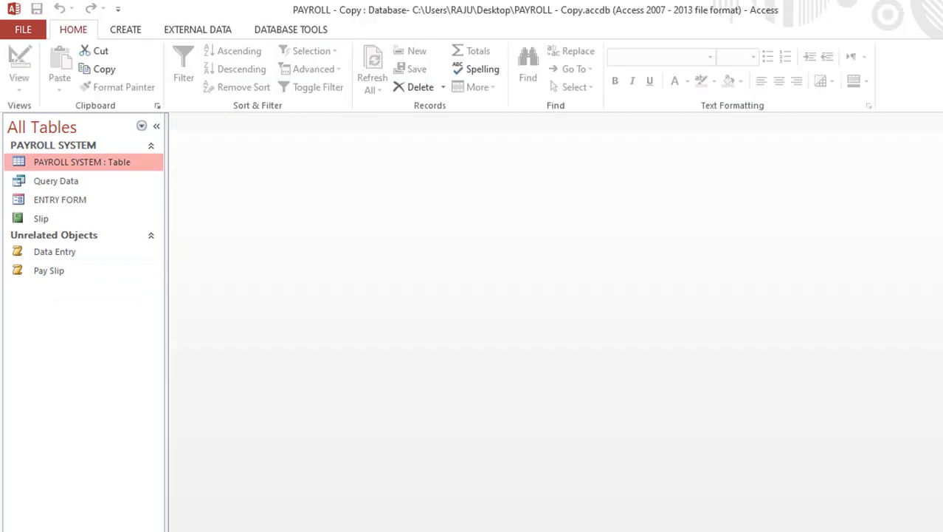
Create a new macro with an OpenQuery action that uses Query Data as its query name.
{"action": "left_click", "coordinate": [126, 31]}
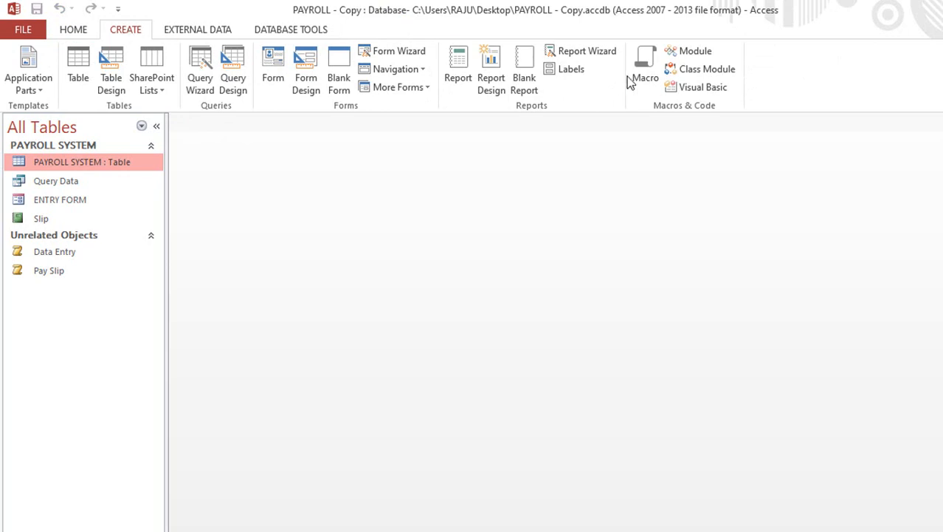
{"action": "left_click", "coordinate": [647, 71]}
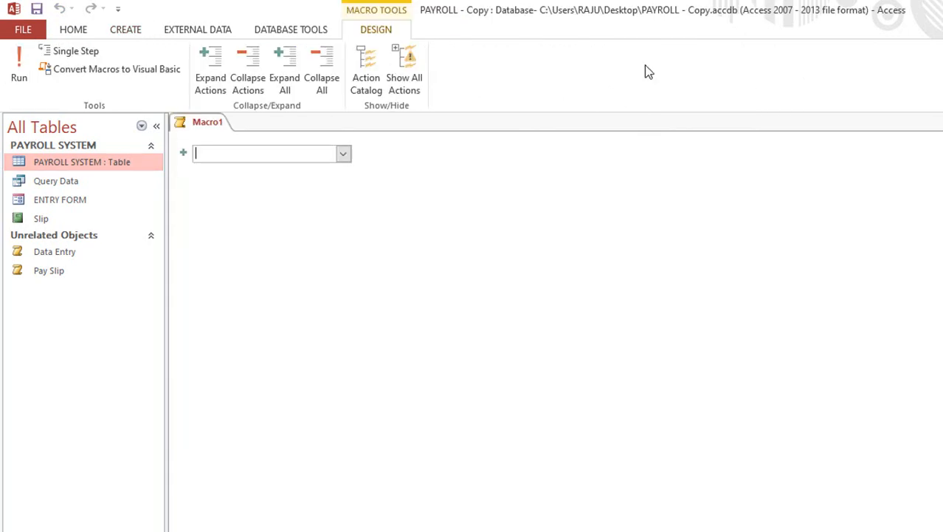
{"action": "left_click", "coordinate": [345, 155]}
{"action": "left_click_drag", "start_coordinate": [344, 213], "coordinate": [343, 289]}
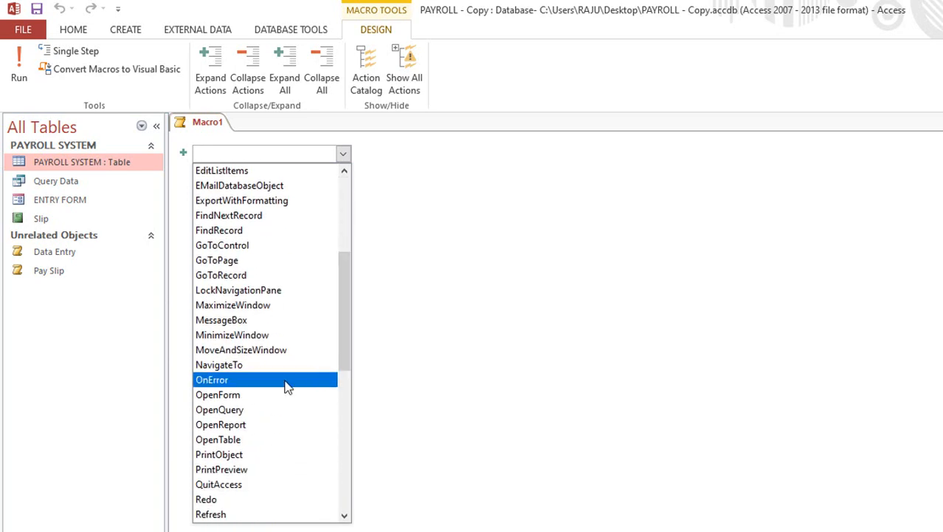
{"action": "left_click", "coordinate": [220, 409]}
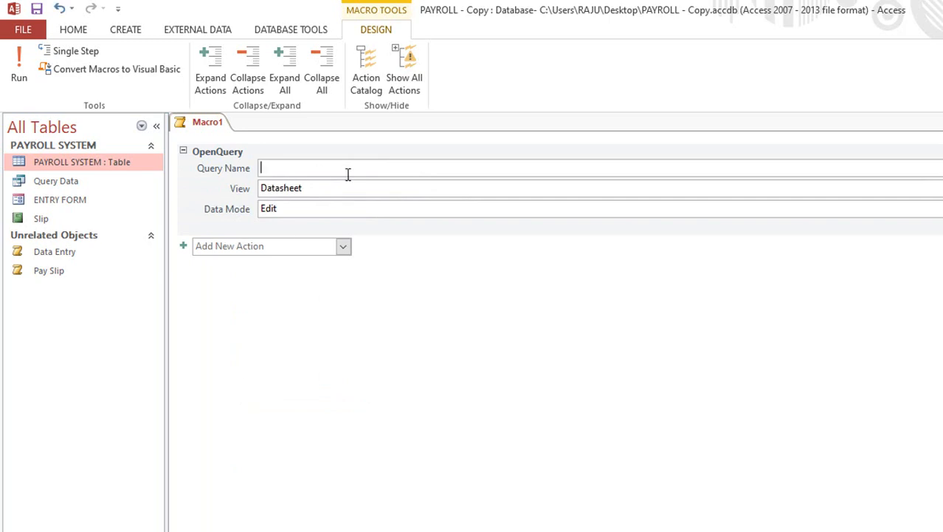
{"action": "left_click", "coordinate": [941, 169]}
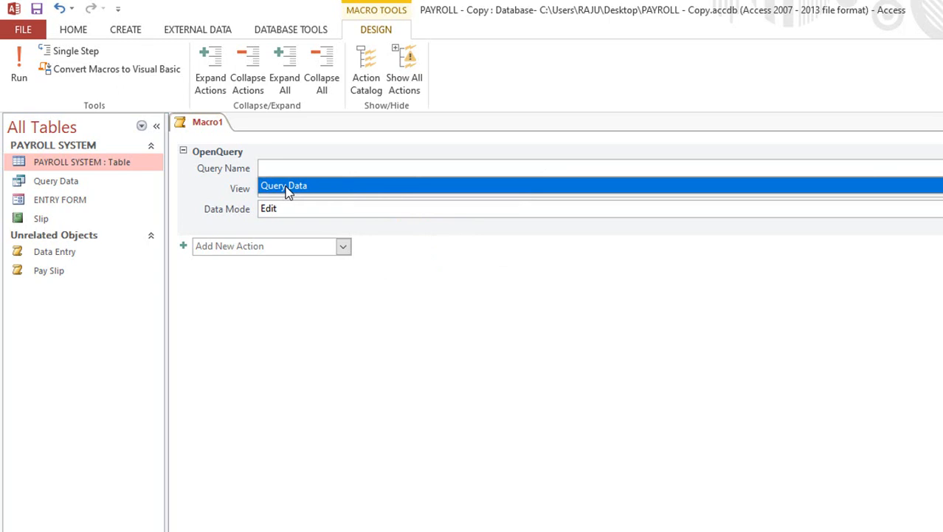
{"action": "left_click", "coordinate": [288, 188]}
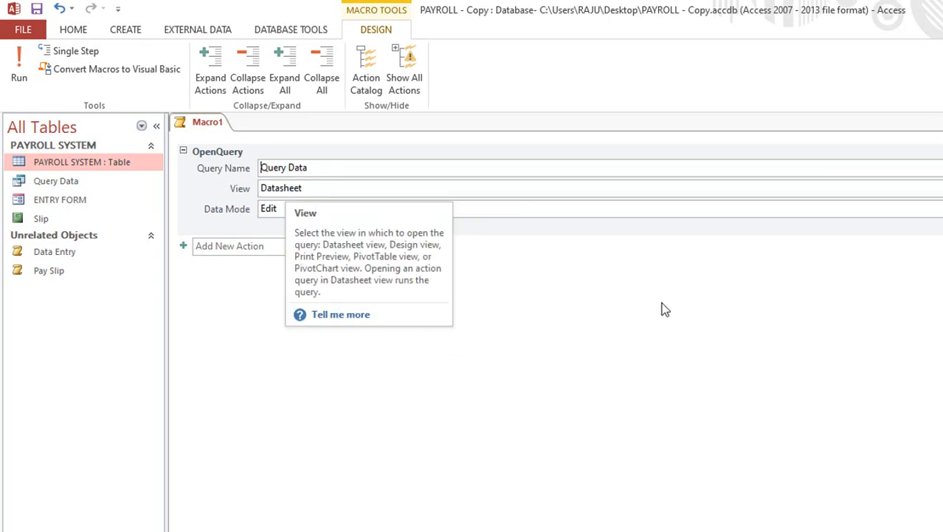
Save the OpenQuery macro as Qery Date table and close it.
{"action": "left_click", "coordinate": [36, 9]}
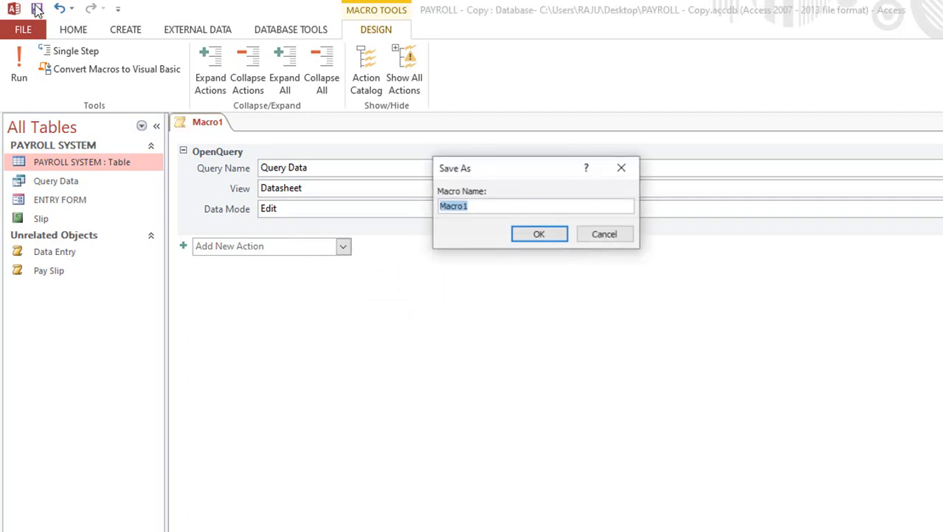
{"action": "left_click", "coordinate": [491, 206]}
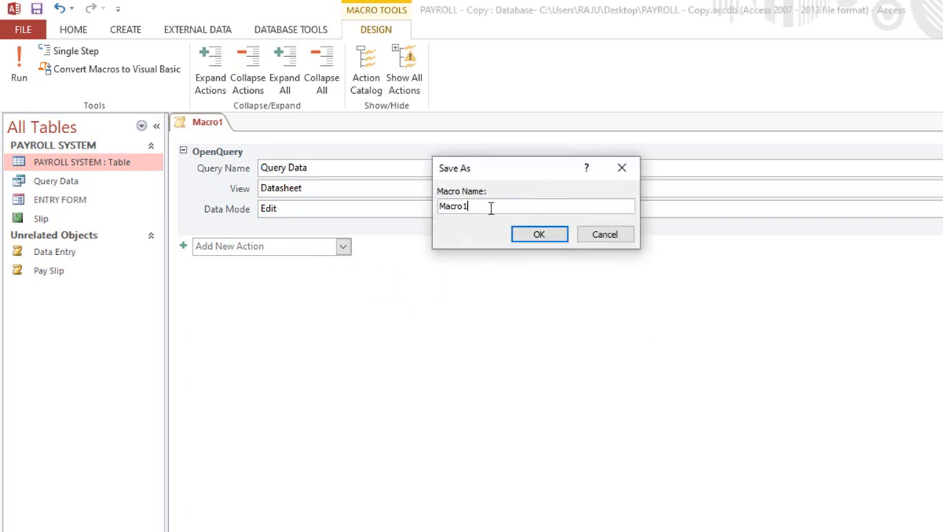
{"action": "key", "text": "BackSpace"}
{"action": "key", "text": "BackSpace"}
{"action": "key", "text": "BackSpace"}
{"action": "key", "text": "BackSpace"}
{"action": "key", "text": "BackSpace"}
{"action": "left_click", "coordinate": [543, 236]}
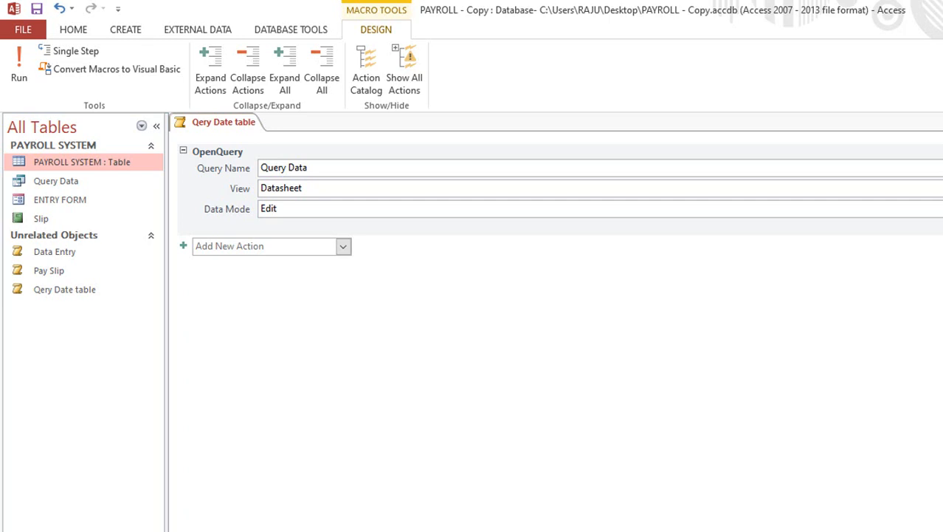
{"action": "key", "text": "ctrl+w"}
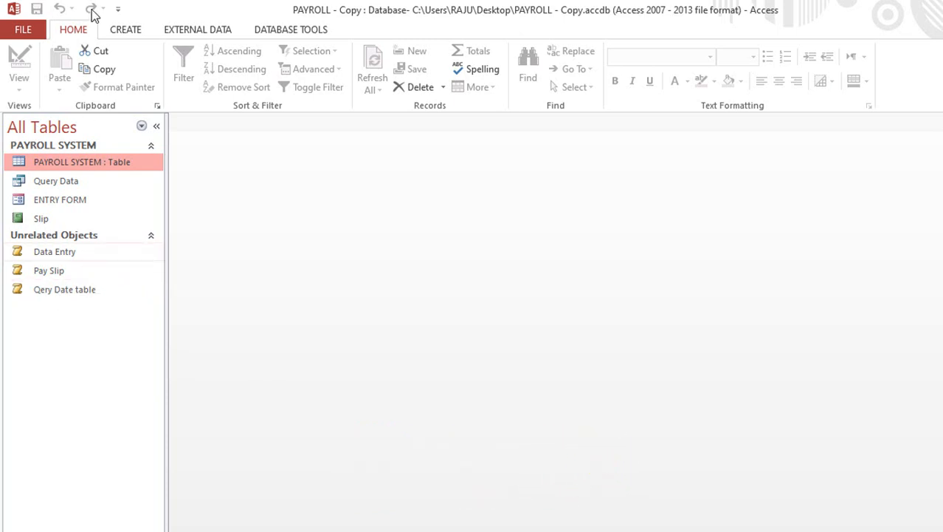
Create a new Modal Dialog form.
{"action": "left_click", "coordinate": [137, 35]}
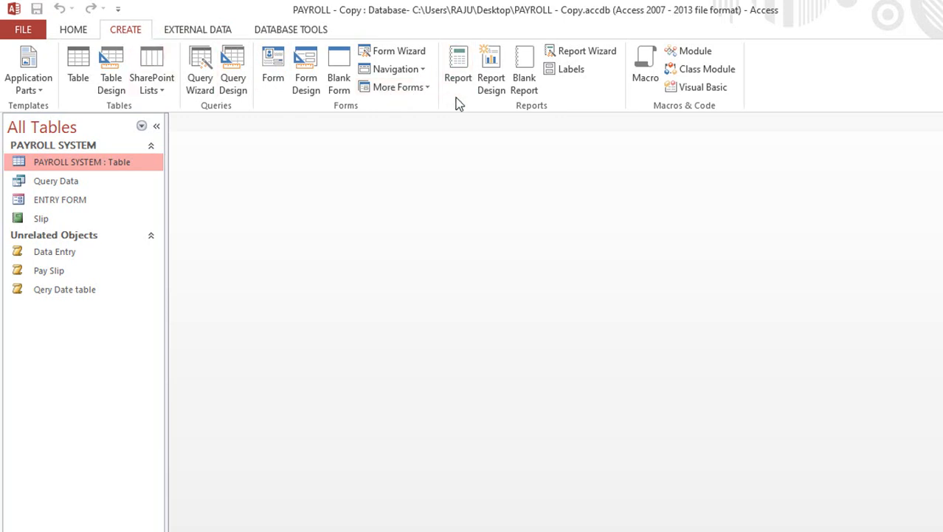
{"action": "left_click", "coordinate": [430, 88]}
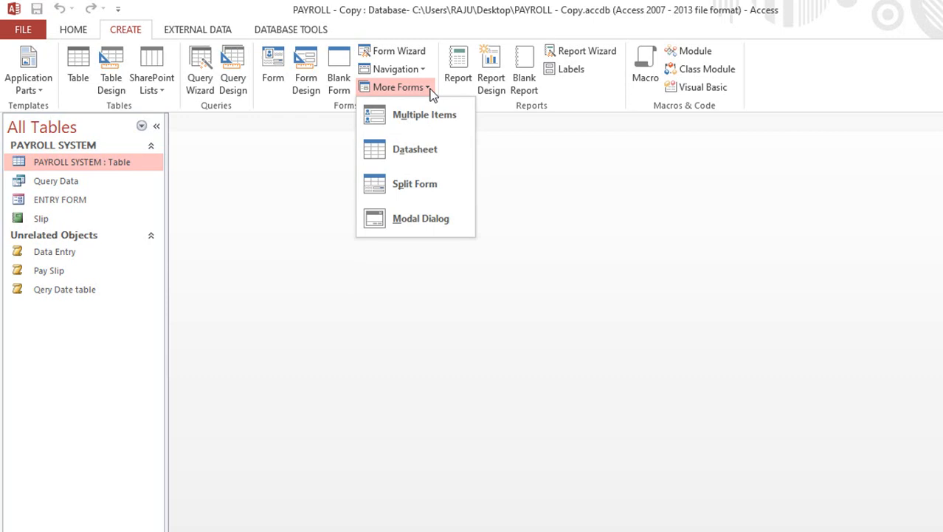
{"action": "left_click", "coordinate": [436, 225]}
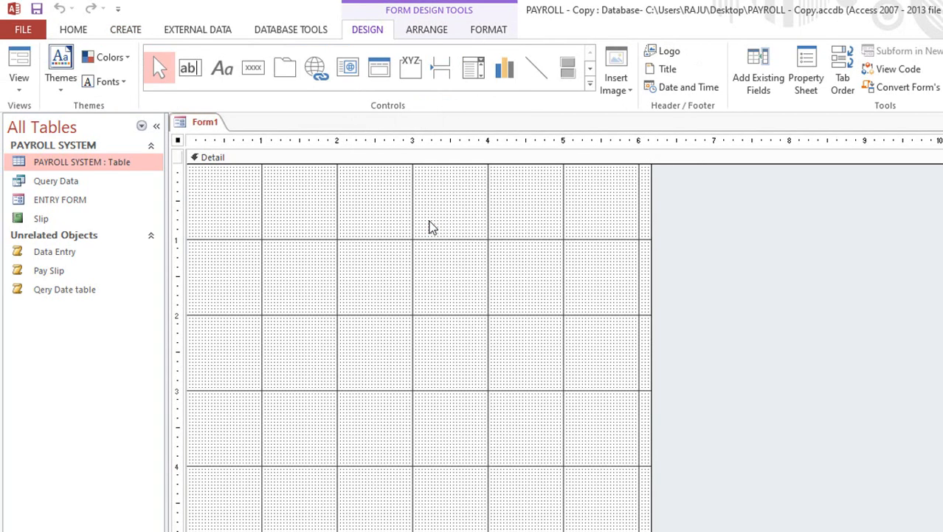
Move the form's OK button to the left edge of the grid and nudge the Cancel button up and inward.
{"action": "scroll", "coordinate": [530, 387], "scroll_direction": "down", "scroll_amount": 4}
{"action": "scroll", "coordinate": [533, 381], "scroll_direction": "up", "scroll_amount": 3}
{"action": "left_click_drag", "start_coordinate": [539, 402], "coordinate": [228, 384]}
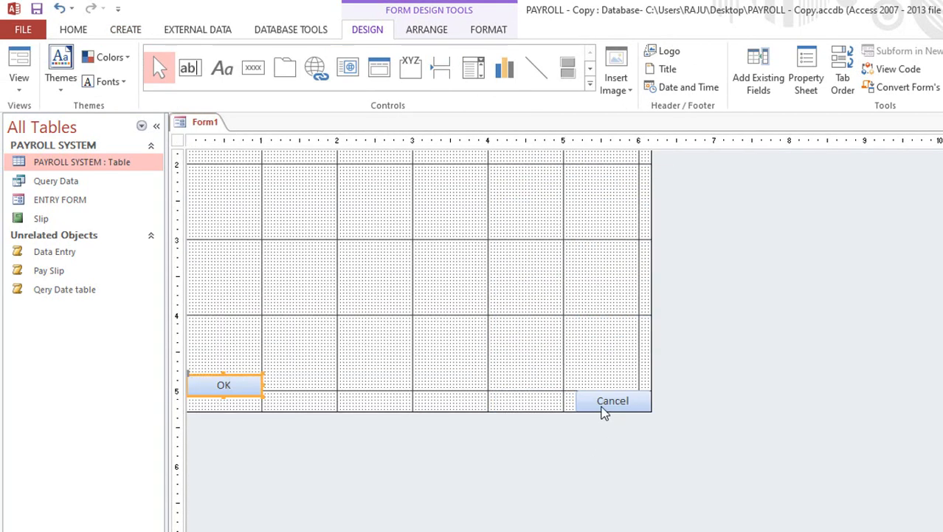
{"action": "left_click", "coordinate": [603, 404]}
{"action": "left_click_drag", "start_coordinate": [602, 404], "coordinate": [589, 391]}
{"action": "scroll", "coordinate": [731, 345], "scroll_direction": "up", "scroll_amount": 3}
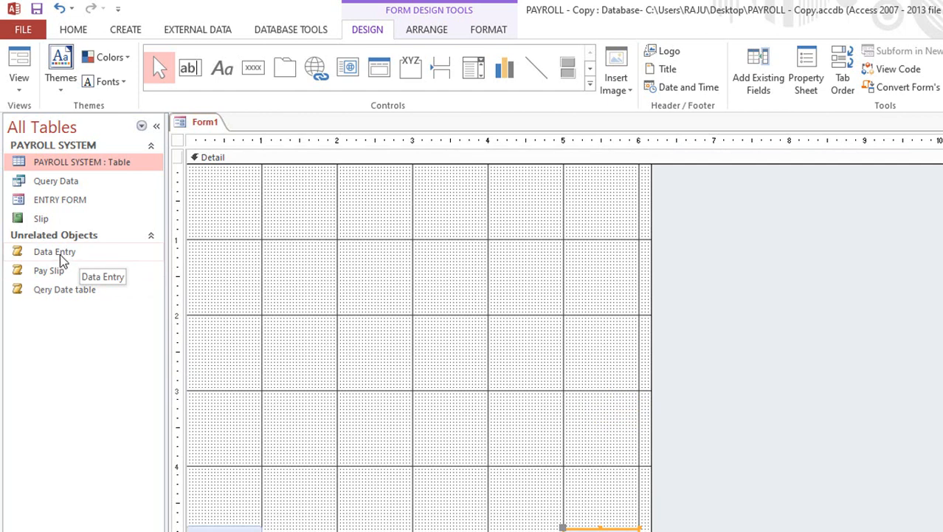
Place the Data Entry macro on the form as a button and enlarge it on the left half of the grid.
{"action": "left_click_drag", "start_coordinate": [63, 260], "coordinate": [375, 301]}
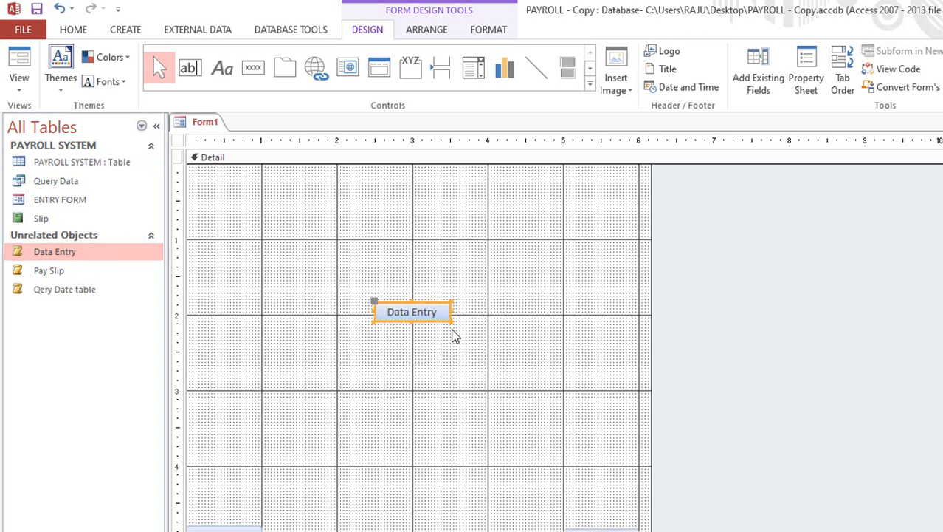
{"action": "left_click_drag", "start_coordinate": [450, 319], "coordinate": [342, 311]}
{"action": "left_click", "coordinate": [496, 381]}
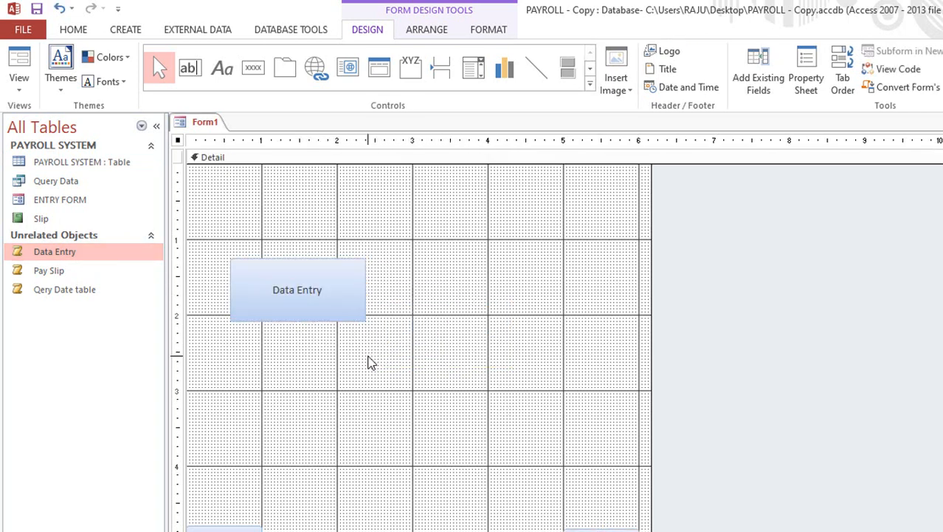
{"action": "left_click", "coordinate": [368, 362]}
Place the Pay Slip macro on the form as a button, enlarge it and position it to the right of Data Entry.
{"action": "left_click", "coordinate": [60, 272]}
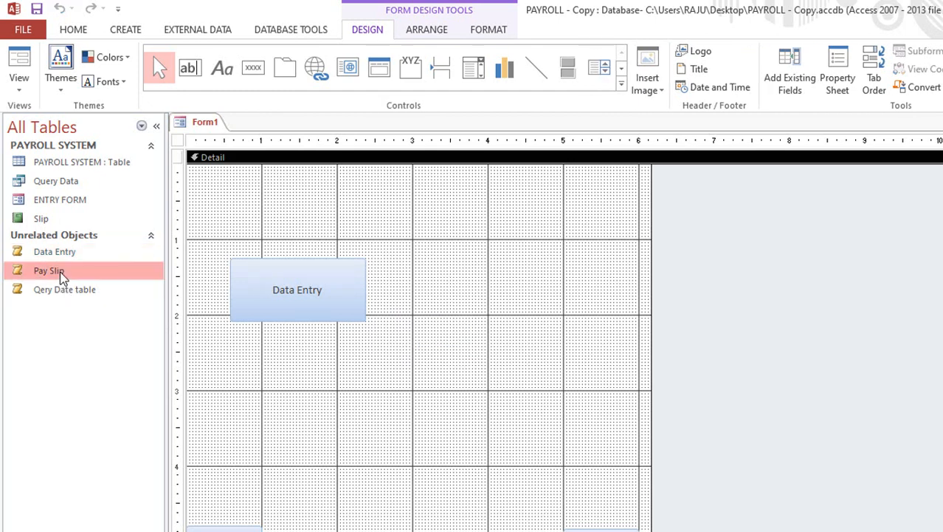
{"action": "left_click_drag", "start_coordinate": [48, 275], "coordinate": [500, 343]}
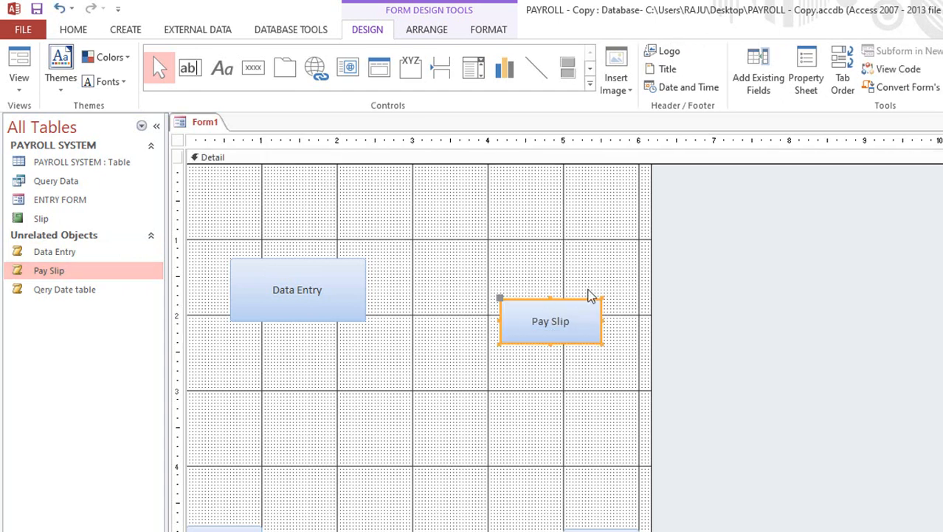
{"action": "left_click_drag", "start_coordinate": [606, 305], "coordinate": [624, 264]}
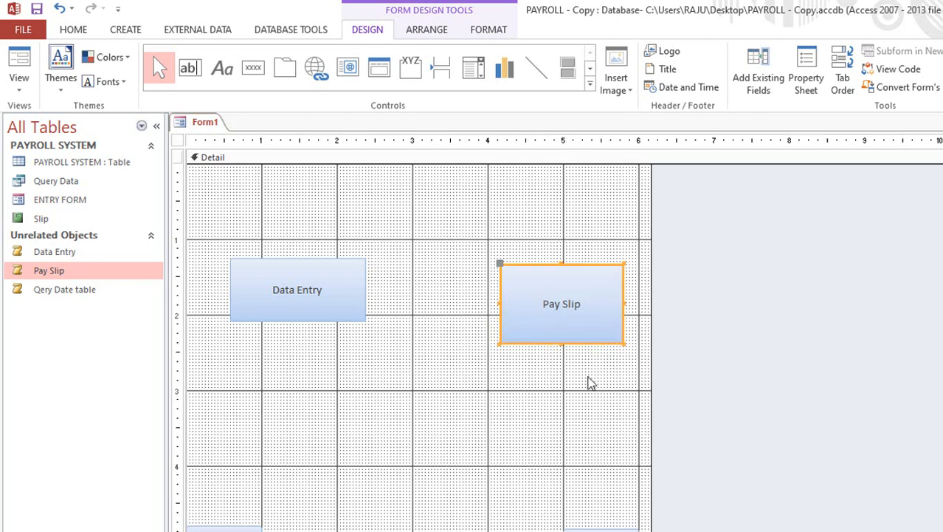
{"action": "left_click", "coordinate": [590, 380]}
{"action": "left_click_drag", "start_coordinate": [587, 344], "coordinate": [579, 330]}
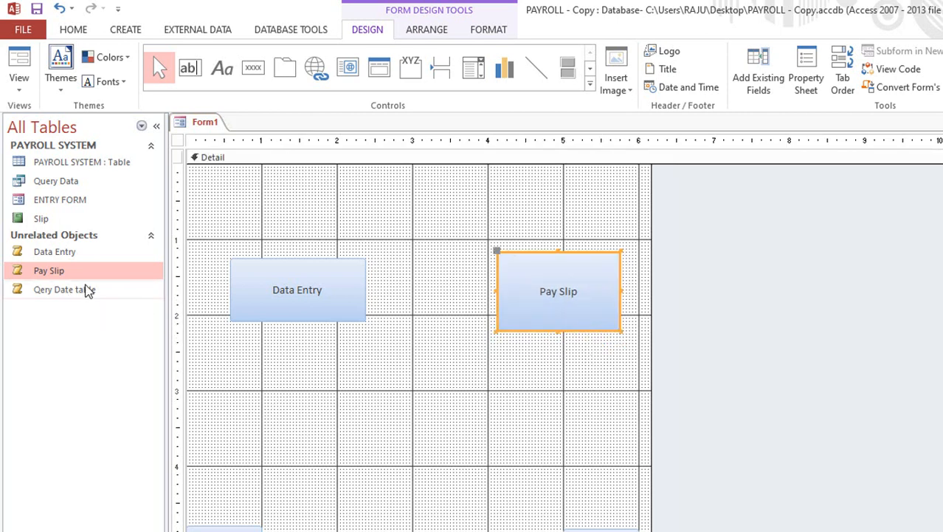
Place the Qery Date table macro on the form as a button, enlarge it to show its full caption and position it below Data Entry.
{"action": "left_click", "coordinate": [87, 291]}
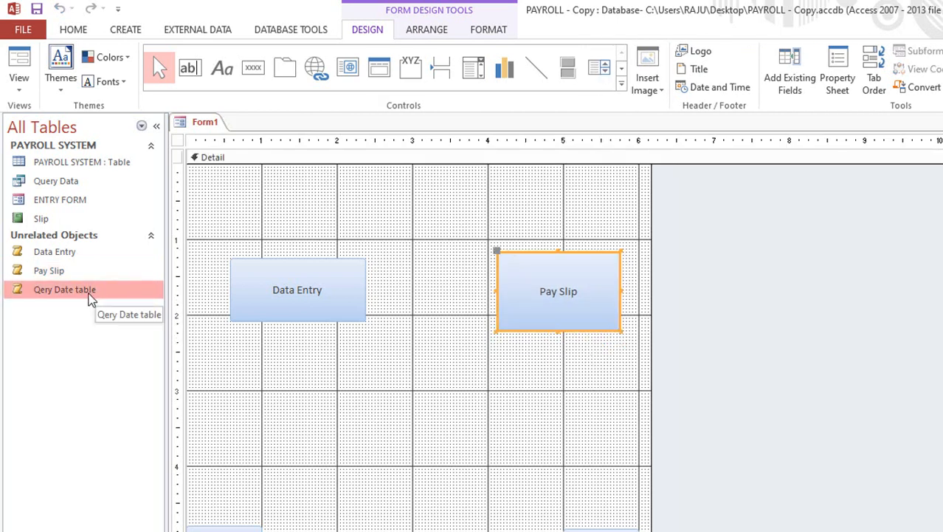
{"action": "left_click_drag", "start_coordinate": [90, 297], "coordinate": [301, 381]}
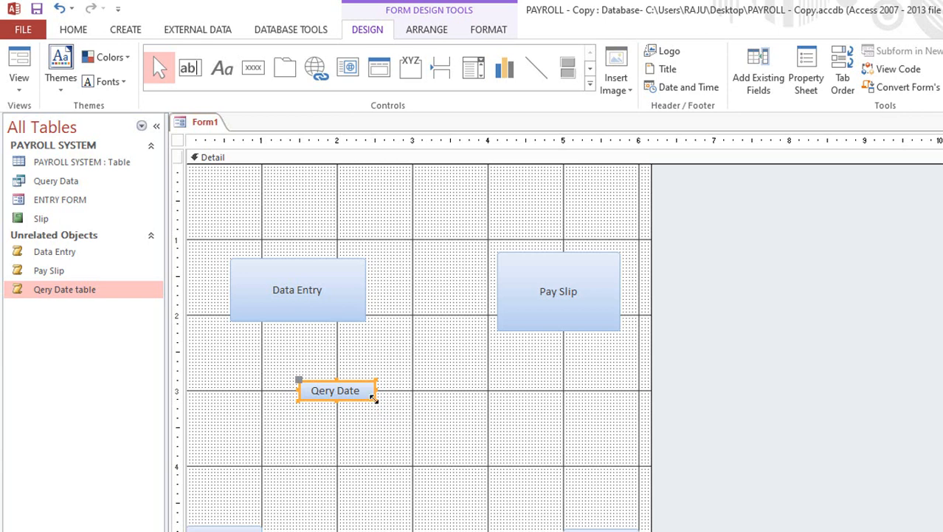
{"action": "left_click_drag", "start_coordinate": [375, 400], "coordinate": [447, 449]}
{"action": "left_click", "coordinate": [457, 437]}
{"action": "left_click_drag", "start_coordinate": [398, 431], "coordinate": [354, 394]}
{"action": "left_click", "coordinate": [402, 392]}
{"action": "left_click", "coordinate": [373, 389]}
{"action": "left_click", "coordinate": [434, 381]}
Move the Data Entry button up and fit the Qery Date table button closely beneath it.
{"action": "left_click_drag", "start_coordinate": [320, 319], "coordinate": [310, 290]}
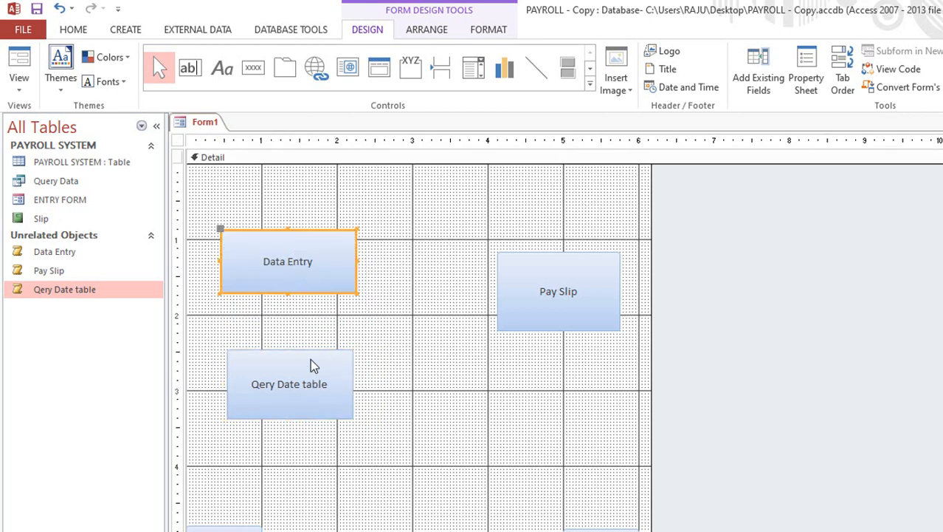
{"action": "left_click", "coordinate": [400, 317]}
{"action": "left_click_drag", "start_coordinate": [322, 406], "coordinate": [357, 397]}
{"action": "left_click", "coordinate": [440, 396]}
Align the Pay Slip button's top edge with Data Entry and reduce its height.
{"action": "left_click_drag", "start_coordinate": [575, 305], "coordinate": [551, 288]}
{"action": "left_click_drag", "start_coordinate": [600, 309], "coordinate": [596, 283]}
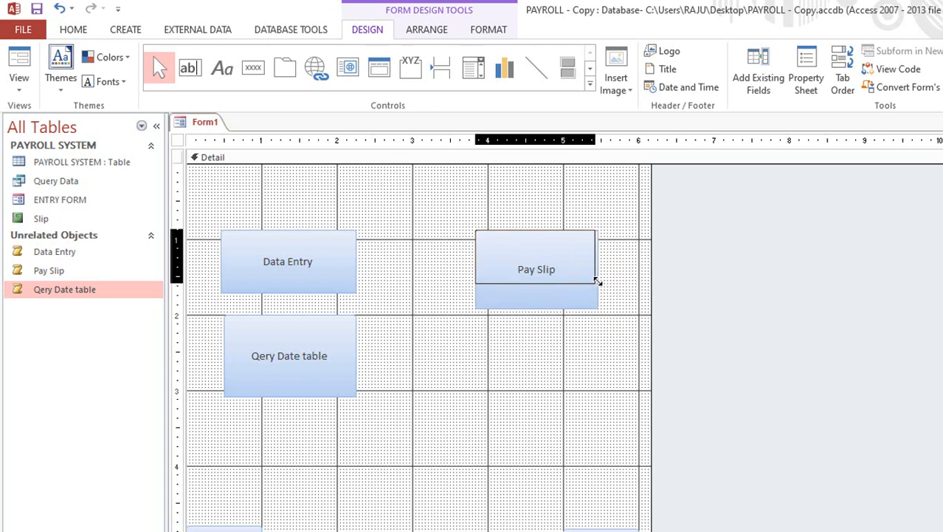
{"action": "left_click", "coordinate": [483, 310]}
Move the Data Entry and Qery Date table buttons right, closer to Pay Slip, and reduce their heights to match it.
{"action": "left_click_drag", "start_coordinate": [329, 274], "coordinate": [440, 278]}
{"action": "left_click", "coordinate": [435, 336]}
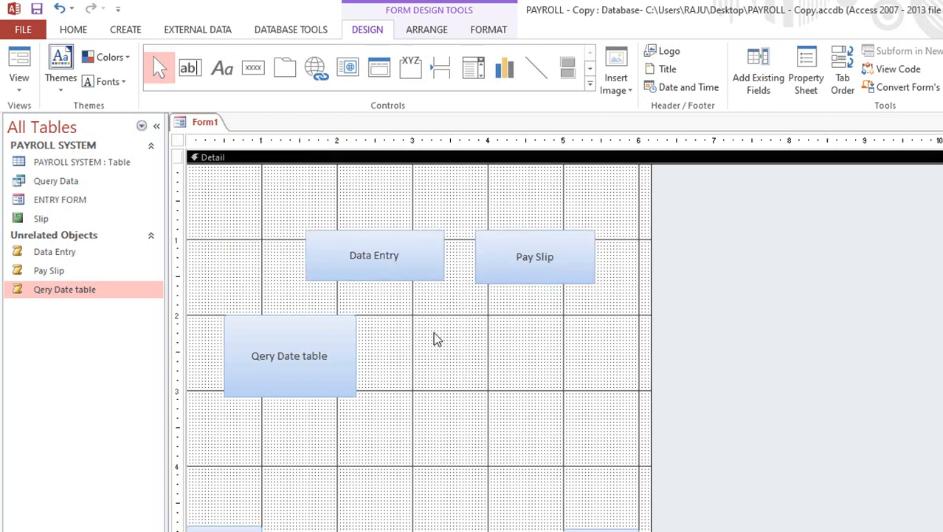
{"action": "left_click_drag", "start_coordinate": [344, 361], "coordinate": [487, 346]}
{"action": "left_click_drag", "start_coordinate": [500, 384], "coordinate": [398, 338]}
{"action": "left_click", "coordinate": [563, 369]}
Move the OK and Cancel buttons up and shorten the Detail section to about 4.5 on the ruler.
{"action": "scroll", "coordinate": [478, 521], "scroll_direction": "down", "scroll_amount": 3}
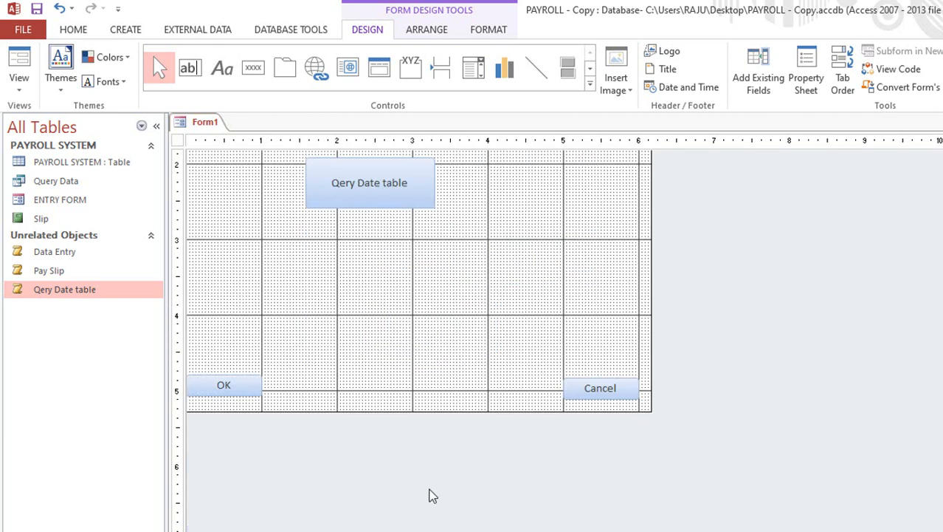
{"action": "left_click_drag", "start_coordinate": [255, 385], "coordinate": [265, 320]}
{"action": "left_click_drag", "start_coordinate": [617, 395], "coordinate": [621, 338]}
{"action": "left_click_drag", "start_coordinate": [464, 411], "coordinate": [469, 355]}
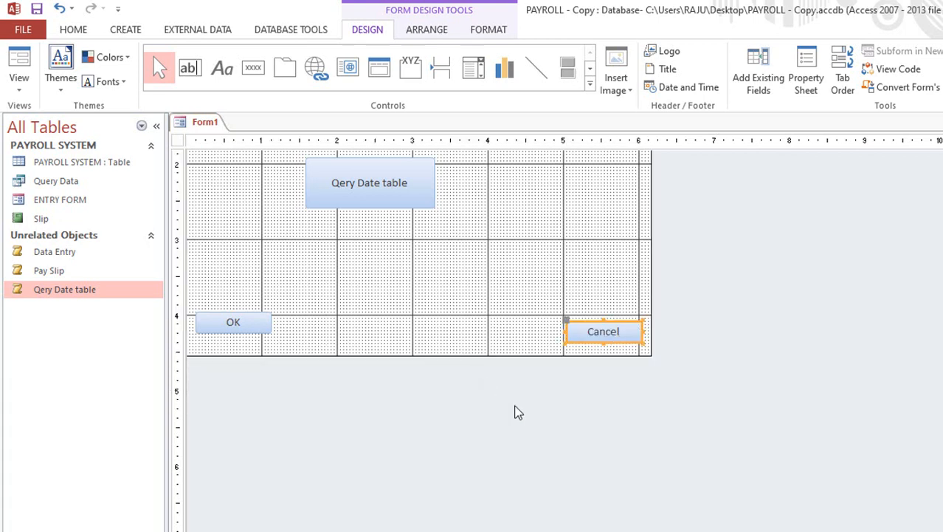
{"action": "scroll", "coordinate": [570, 452], "scroll_direction": "up", "scroll_amount": 3}
{"action": "left_click", "coordinate": [473, 356]}
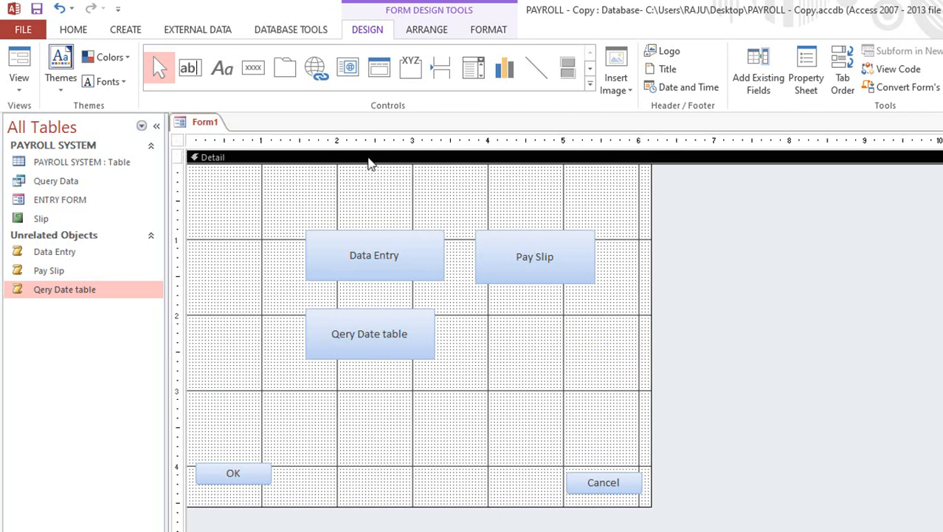
Select the whole form and show its format properties in the property sheet.
{"action": "left_click", "coordinate": [74, 29]}
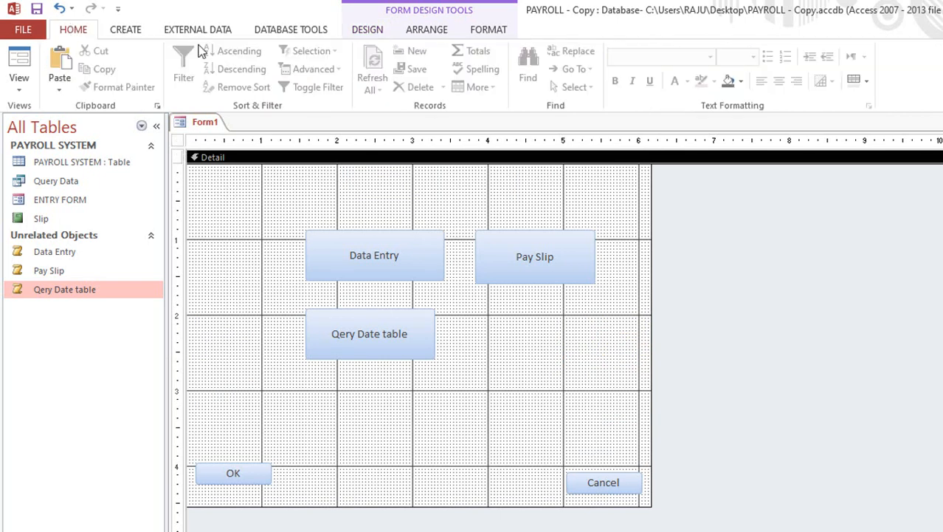
{"action": "left_click", "coordinate": [368, 31]}
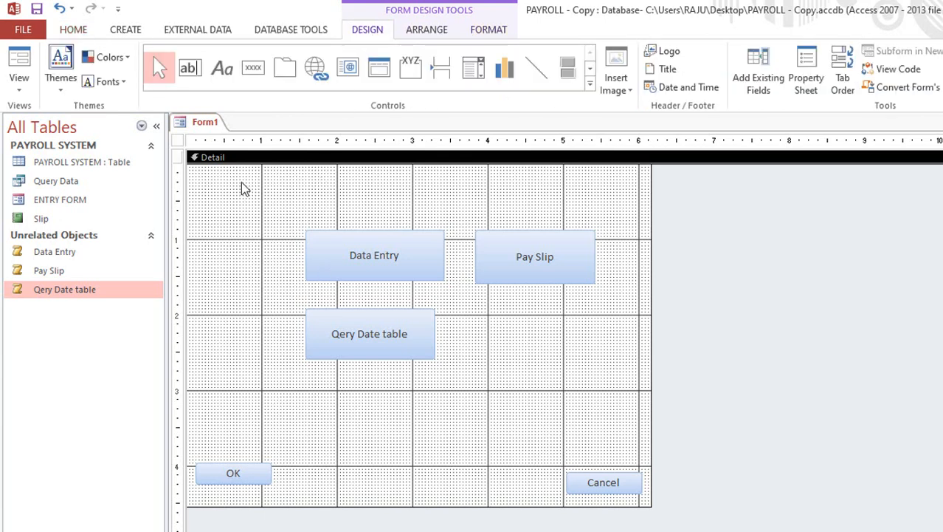
{"action": "left_click", "coordinate": [178, 141]}
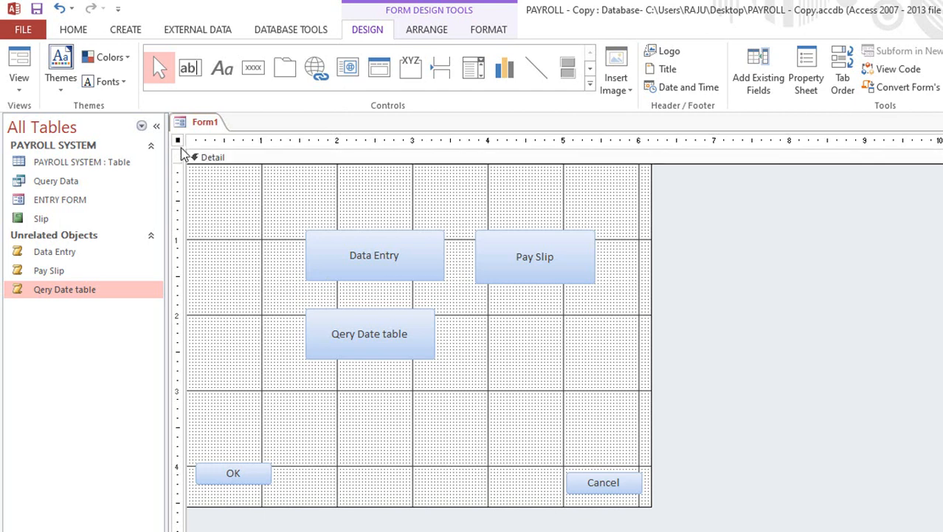
{"action": "left_click", "coordinate": [812, 83]}
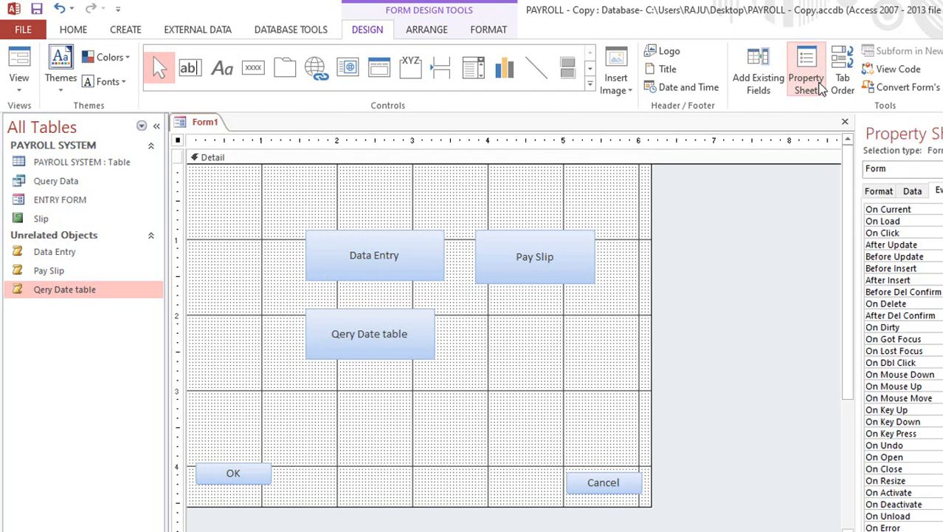
{"action": "left_click", "coordinate": [942, 191]}
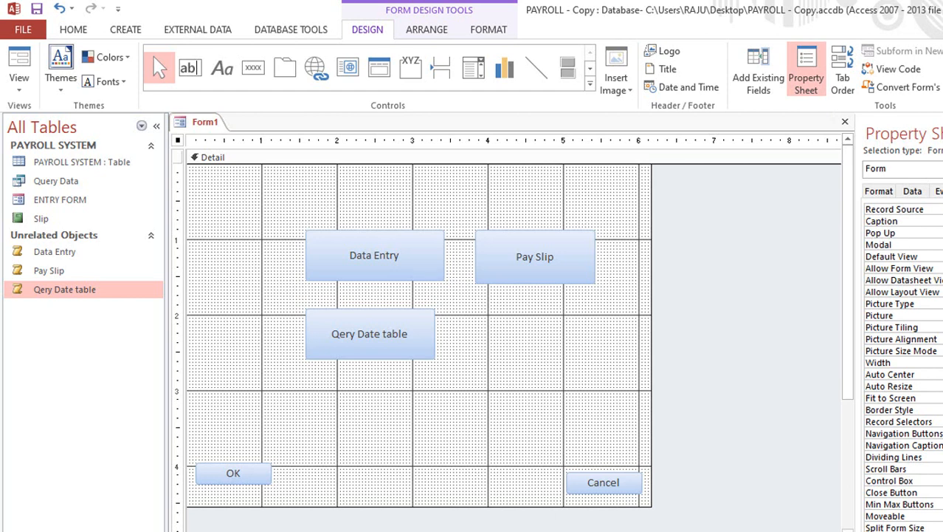
{"action": "left_click", "coordinate": [295, 158]}
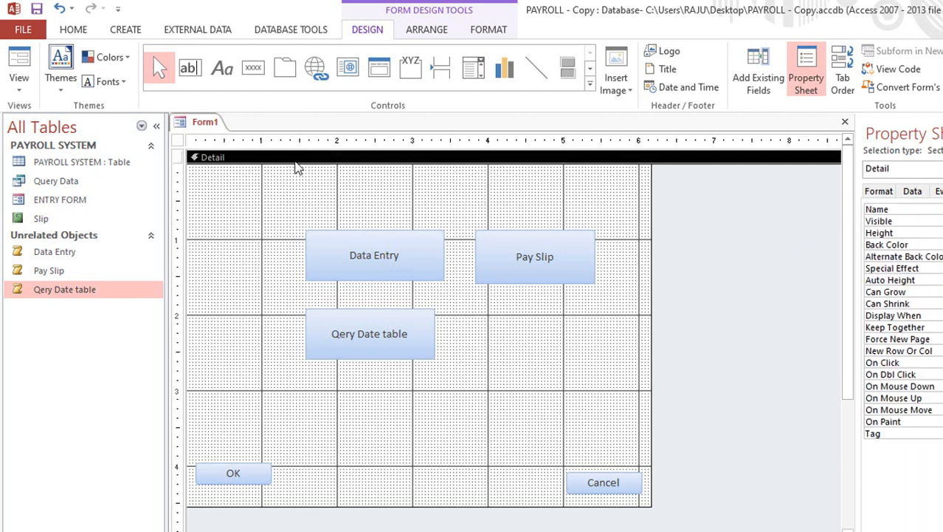
Save the menu form under the name Payroll_Software.
{"action": "right_click", "coordinate": [184, 129]}
{"action": "left_click", "coordinate": [193, 132]}
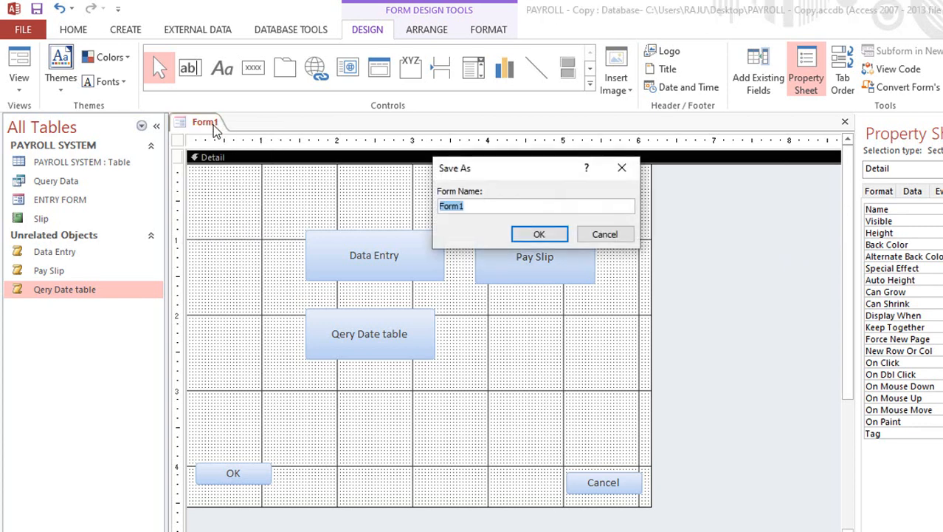
{"action": "left_click", "coordinate": [488, 206]}
{"action": "key", "text": "BackSpace"}
{"action": "key", "text": "BackSpace"}
{"action": "key", "text": "BackSpace"}
{"action": "key", "text": "BackSpace"}
{"action": "key", "text": "BackSpace"}
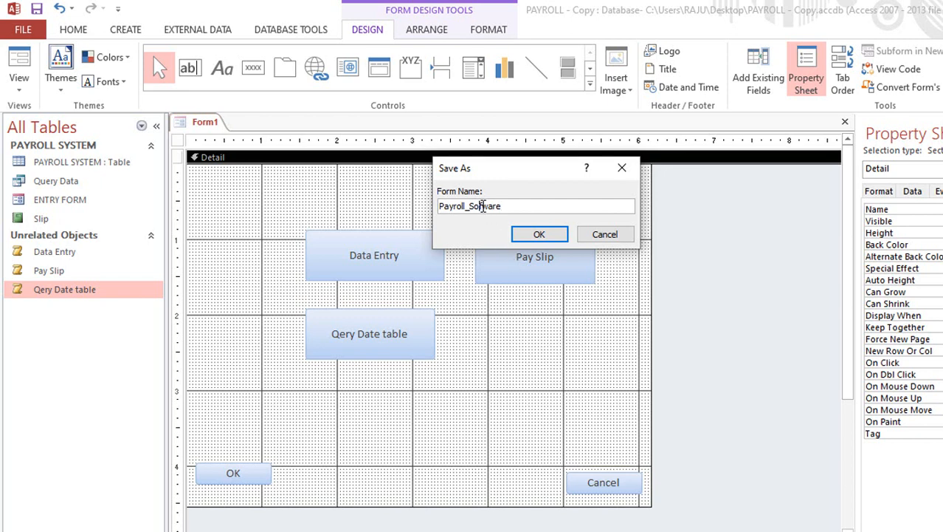
{"action": "left_click", "coordinate": [538, 235]}
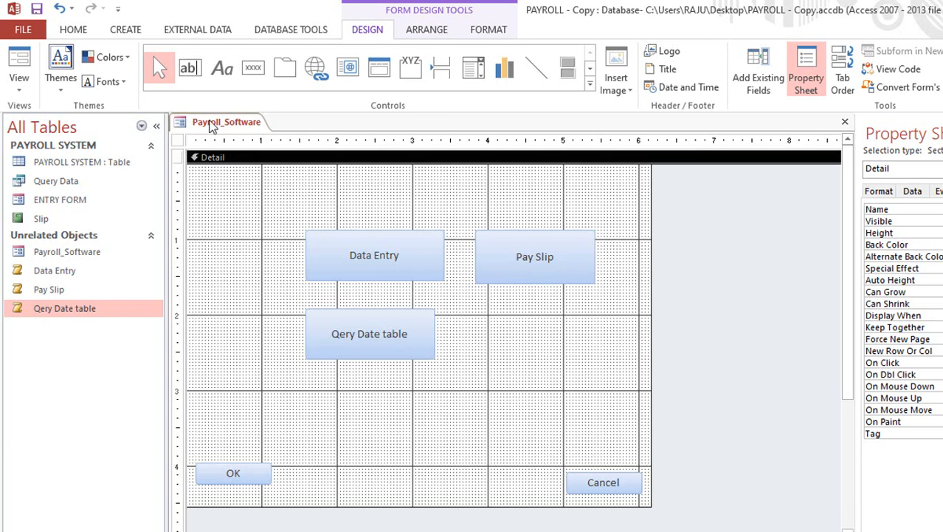
Display Payroll_Software in Form View, test the Data Entry button, and close the payroll entry form it opens.
{"action": "right_click", "coordinate": [210, 124]}
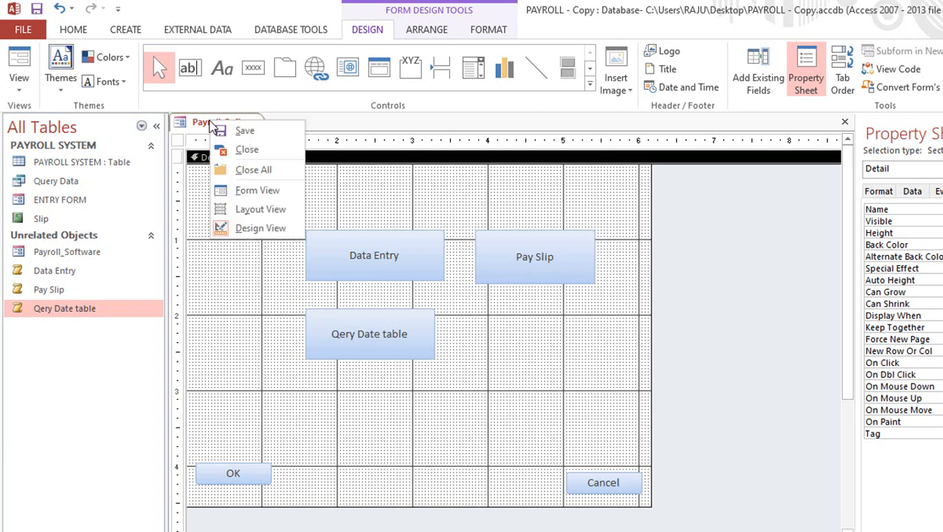
{"action": "left_click", "coordinate": [246, 190]}
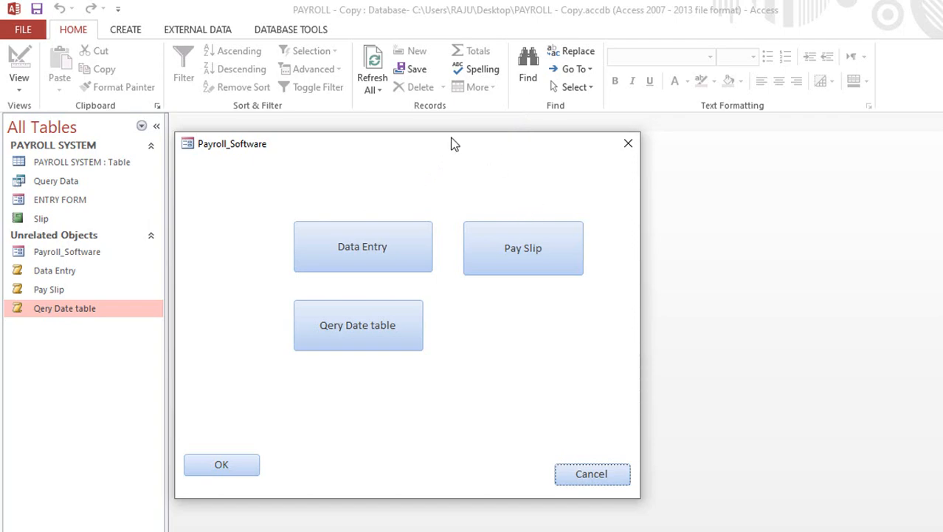
{"action": "left_click", "coordinate": [396, 255]}
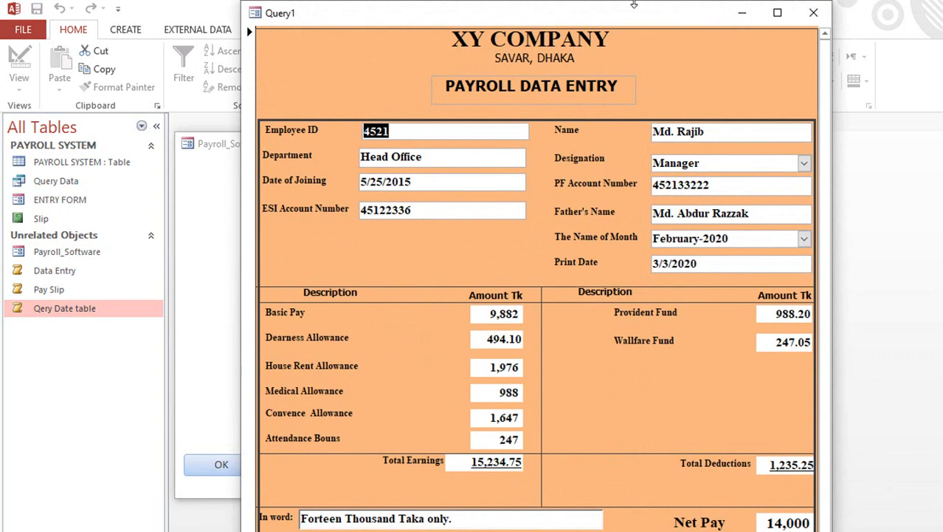
{"action": "left_click_drag", "start_coordinate": [630, 21], "coordinate": [605, 1]}
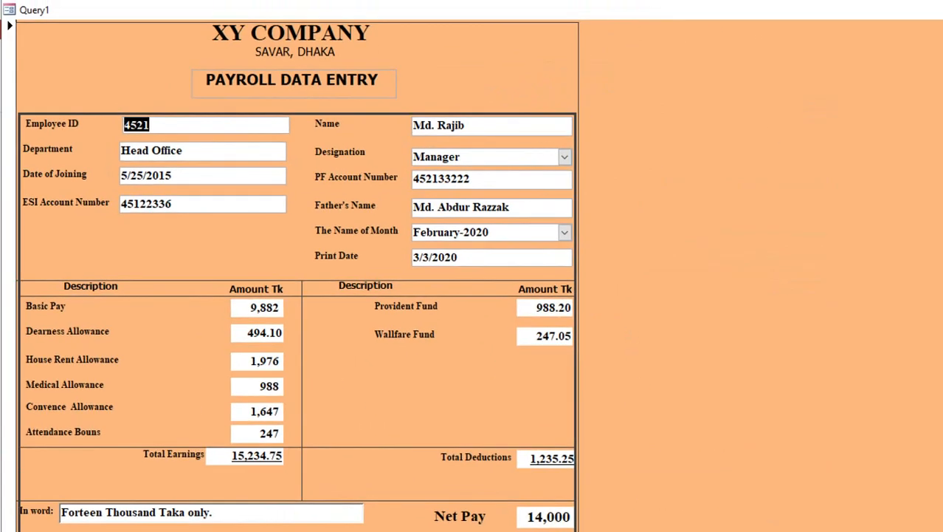
{"action": "left_click_drag", "start_coordinate": [942, 22], "coordinate": [747, 8]}
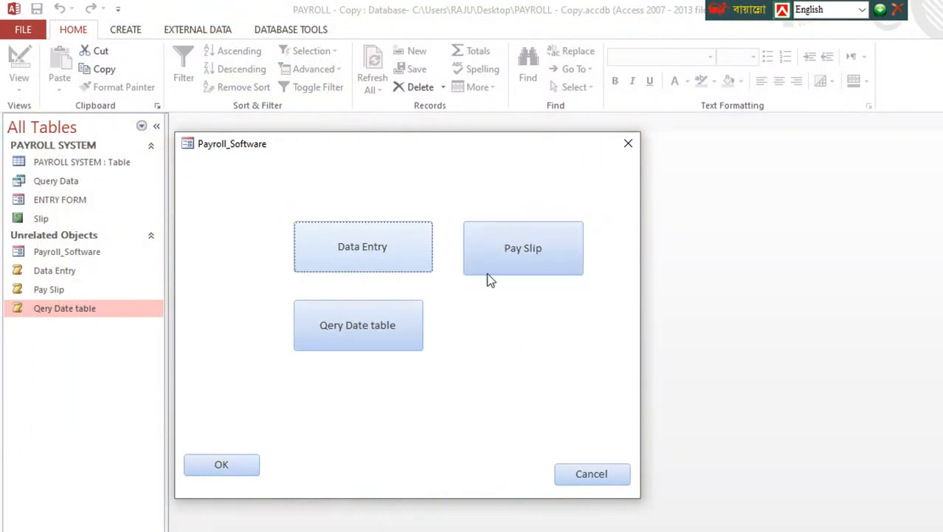
Test the Pay Slip button, look over the pay slip report, and close it.
{"action": "left_click", "coordinate": [513, 262]}
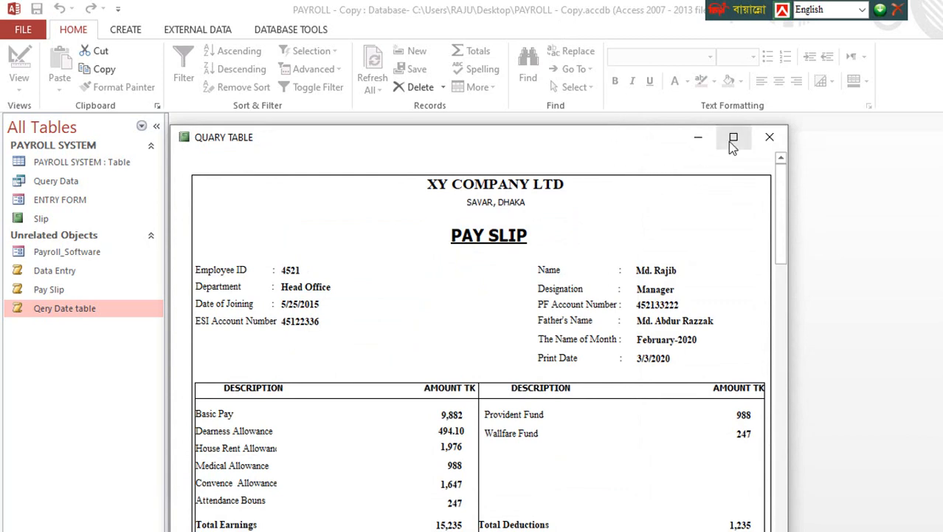
{"action": "left_click_drag", "start_coordinate": [664, 143], "coordinate": [661, 39]}
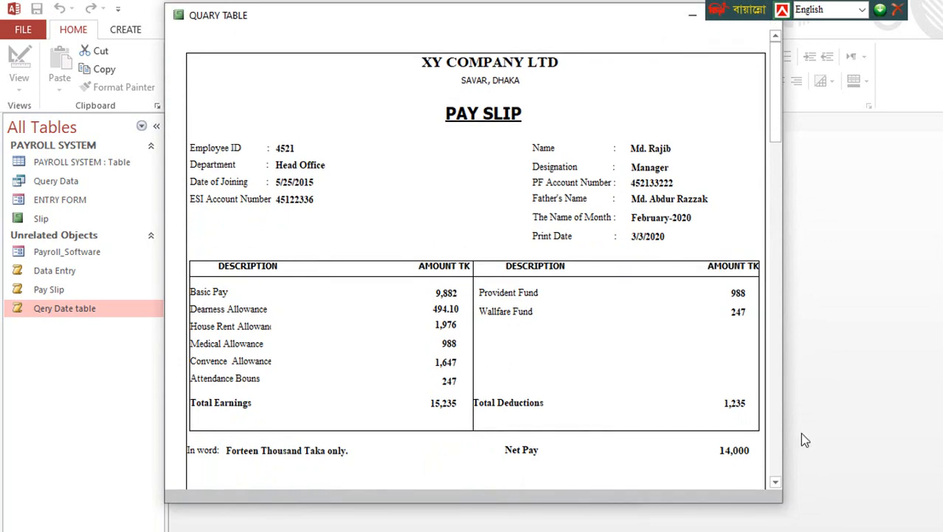
{"action": "left_click_drag", "start_coordinate": [655, 17], "coordinate": [621, 119]}
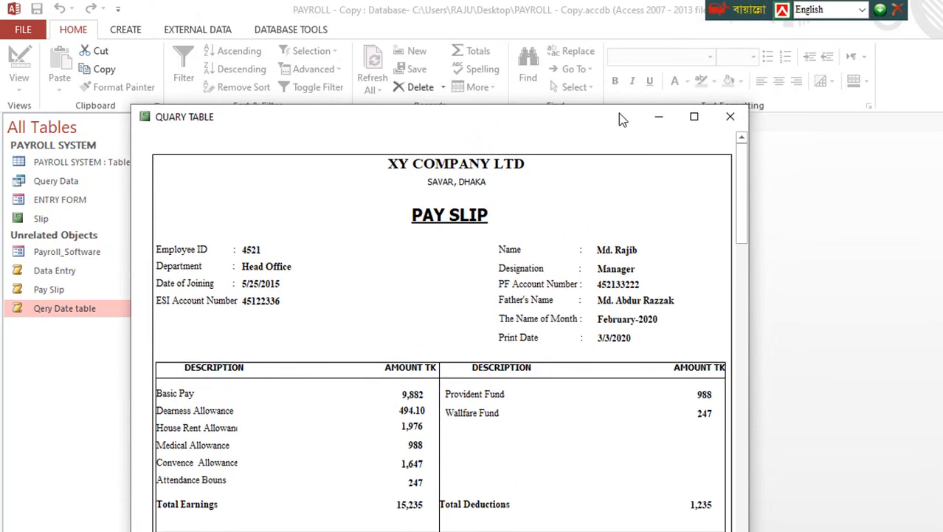
{"action": "left_click", "coordinate": [731, 116]}
Test the Qery Date table button, dismiss the menu form with OK, and close the Query Data table.
{"action": "left_click", "coordinate": [373, 336]}
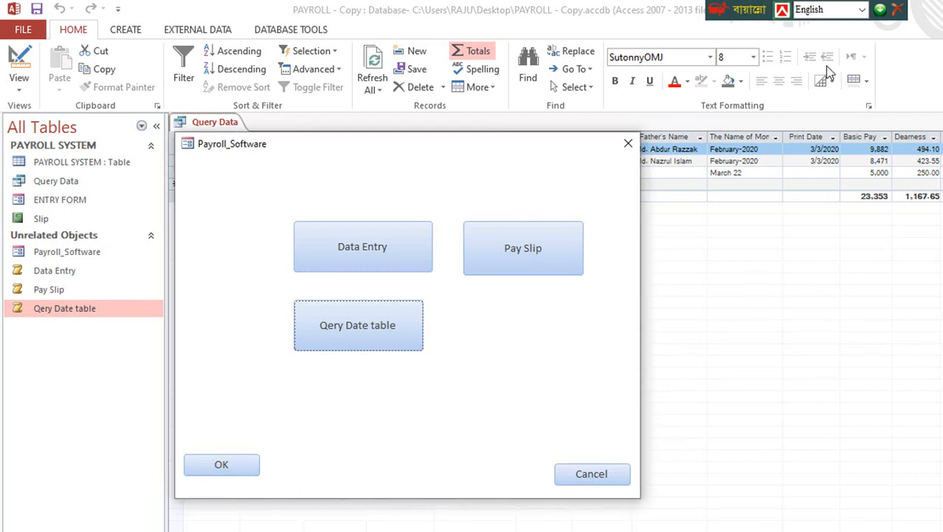
{"action": "left_click", "coordinate": [226, 468]}
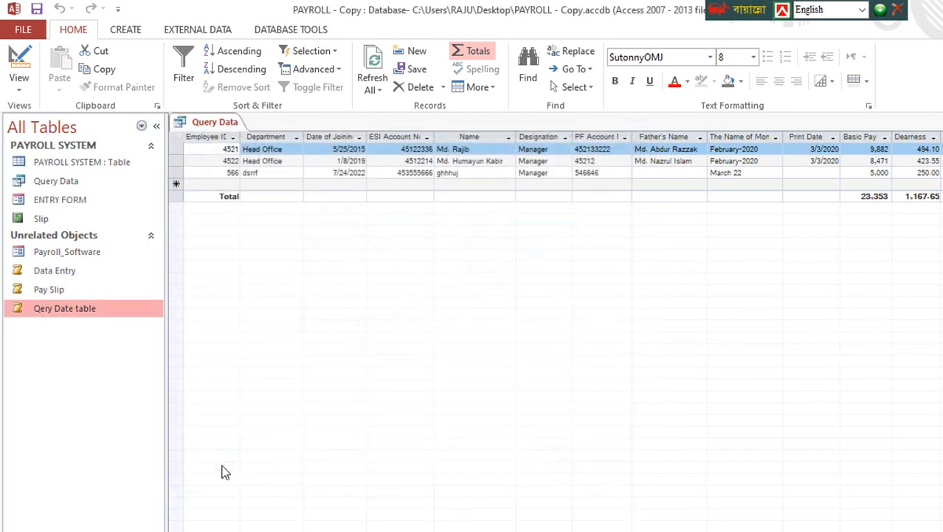
{"action": "left_click", "coordinate": [942, 122]}
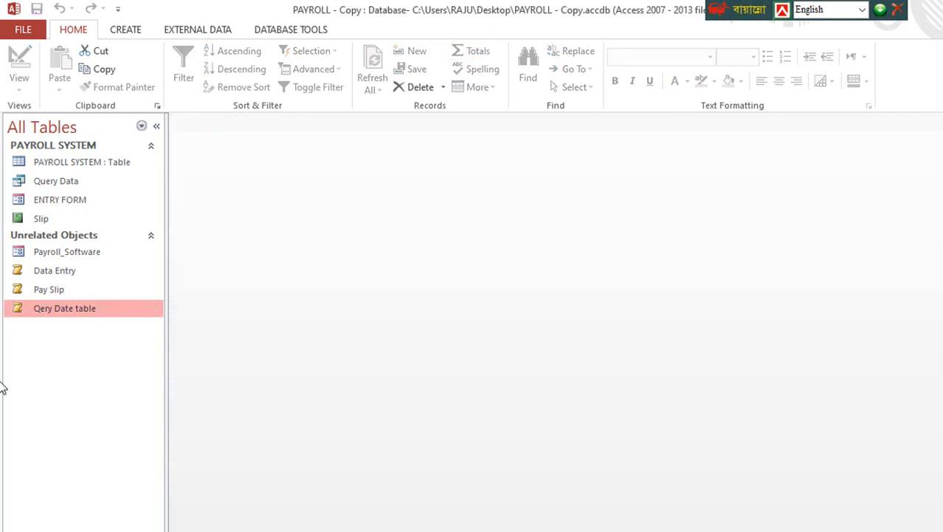
Reopen the Payroll_Software form and switch it to Design View.
{"action": "double_click", "coordinate": [37, 251]}
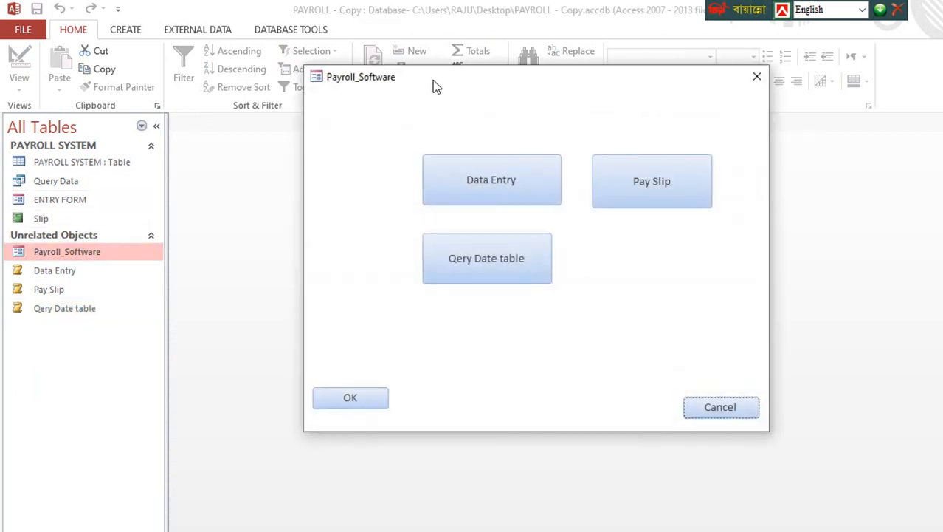
{"action": "left_click_drag", "start_coordinate": [431, 80], "coordinate": [425, 129]}
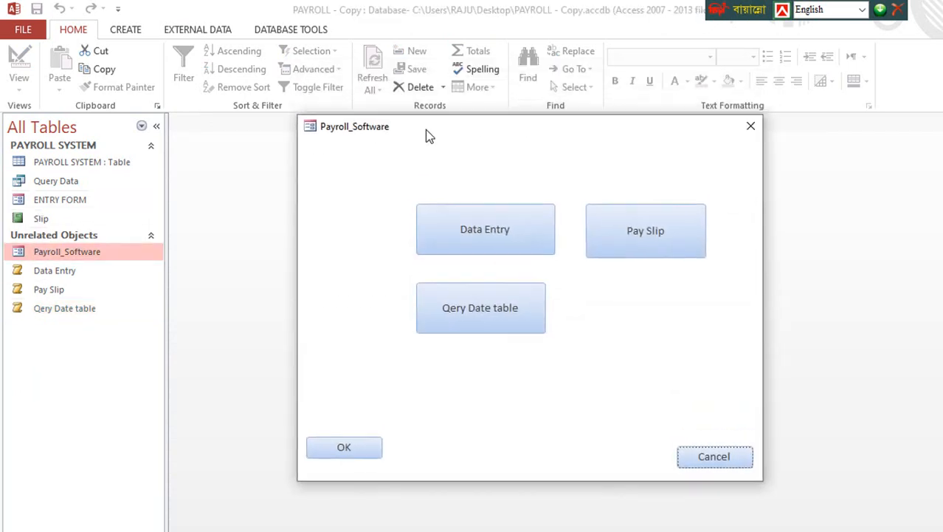
{"action": "right_click", "coordinate": [342, 145]}
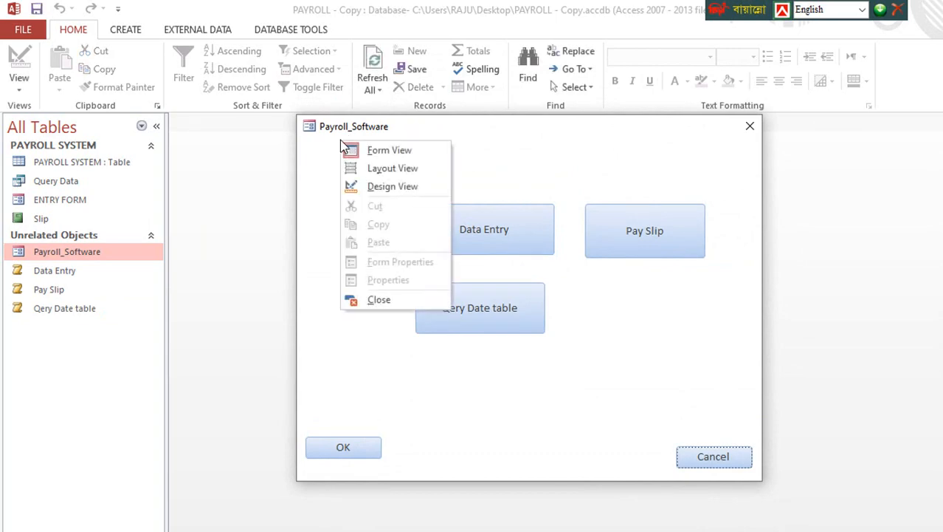
{"action": "left_click", "coordinate": [385, 190]}
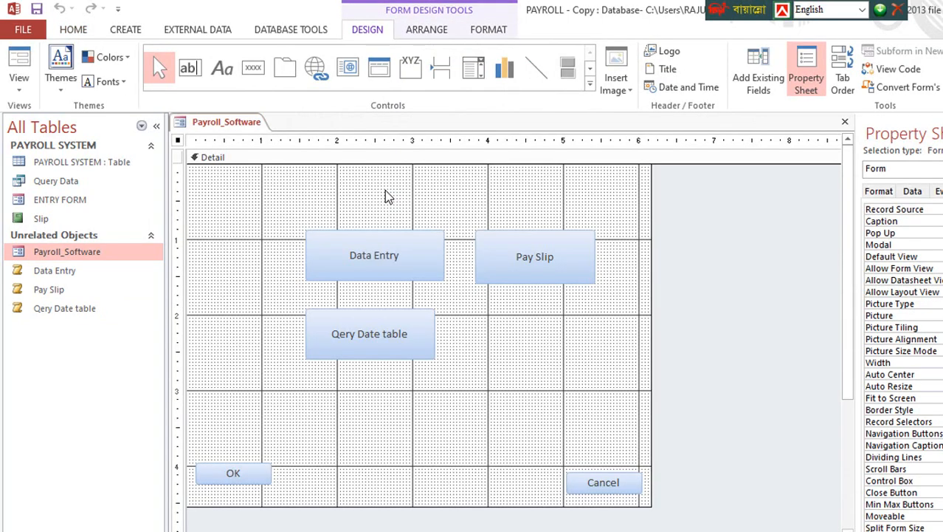
Set the Detail section's fill color to light green from the standard colors.
{"action": "right_click", "coordinate": [593, 362]}
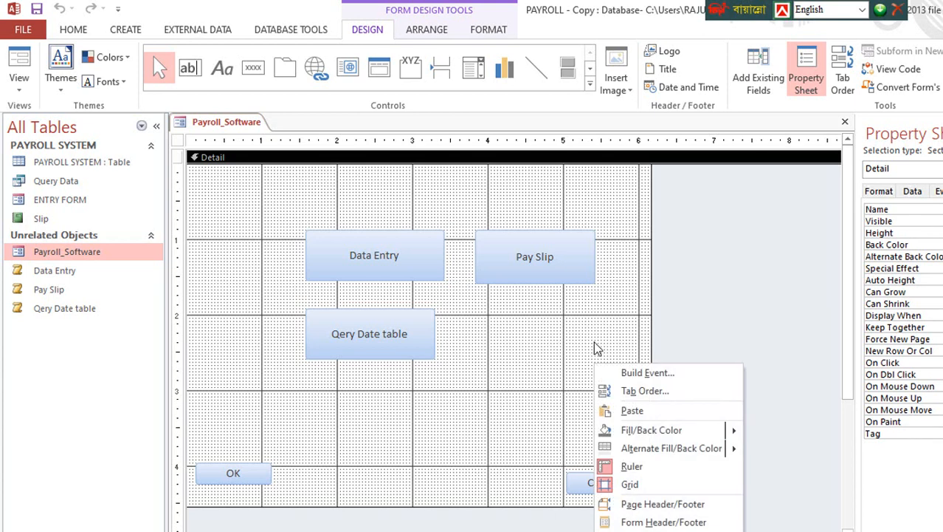
{"action": "right_click", "coordinate": [521, 186]}
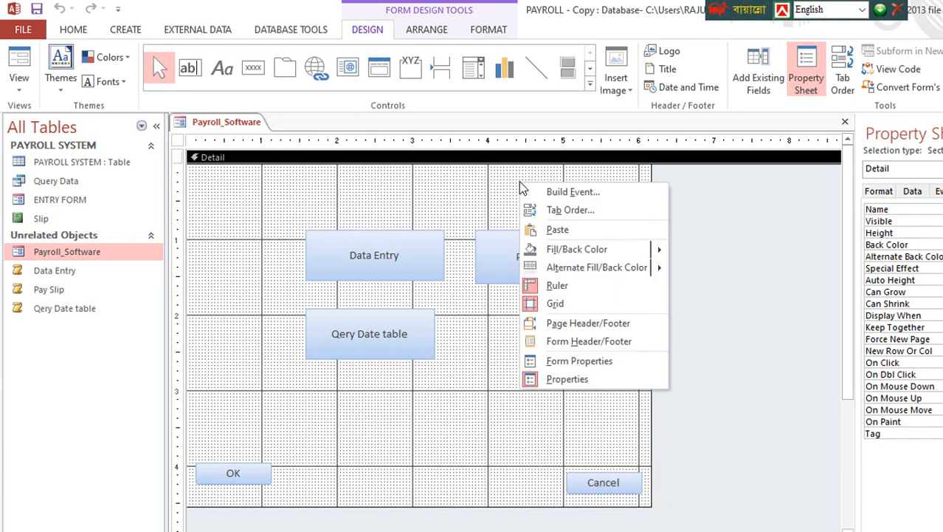
{"action": "mouse_move", "coordinate": [559, 257]}
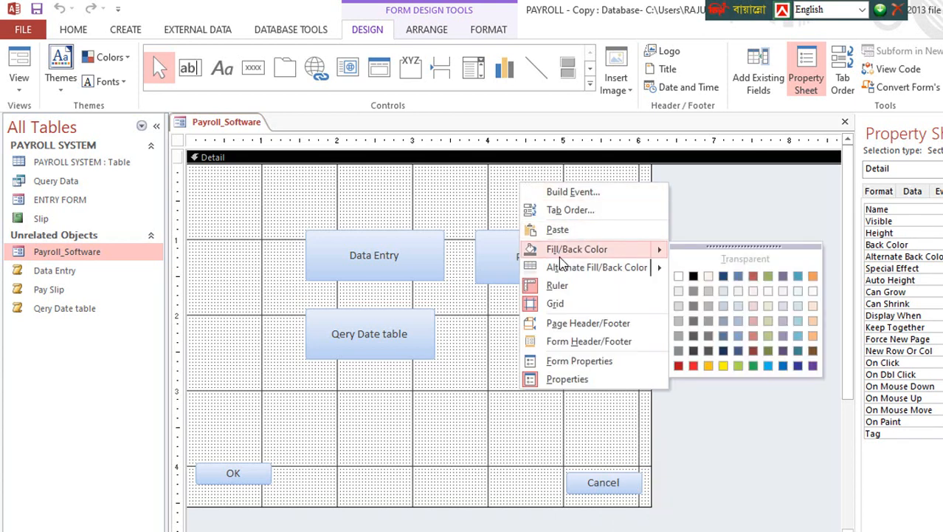
{"action": "left_click", "coordinate": [742, 366]}
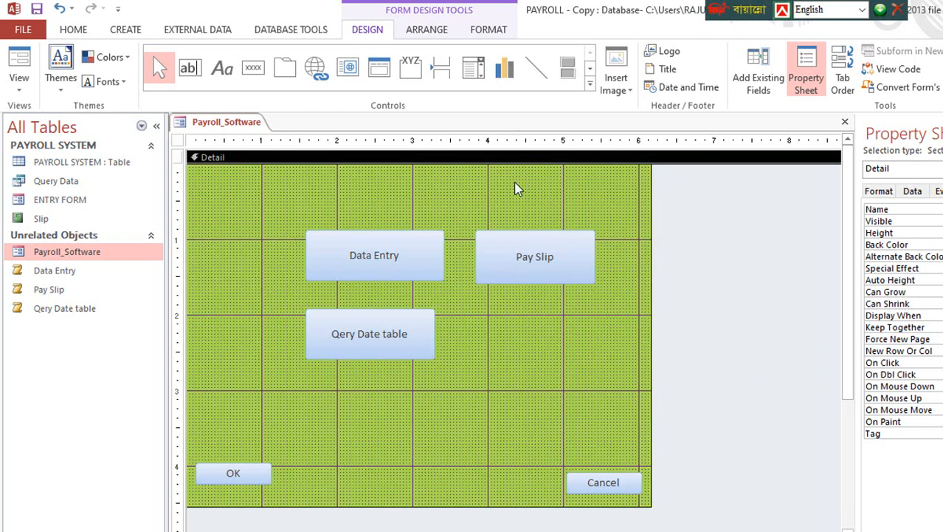
Narrow the Data Entry button and match its height to Pay Slip, and narrow Pay Slip slightly from its left edge.
{"action": "left_click", "coordinate": [398, 273]}
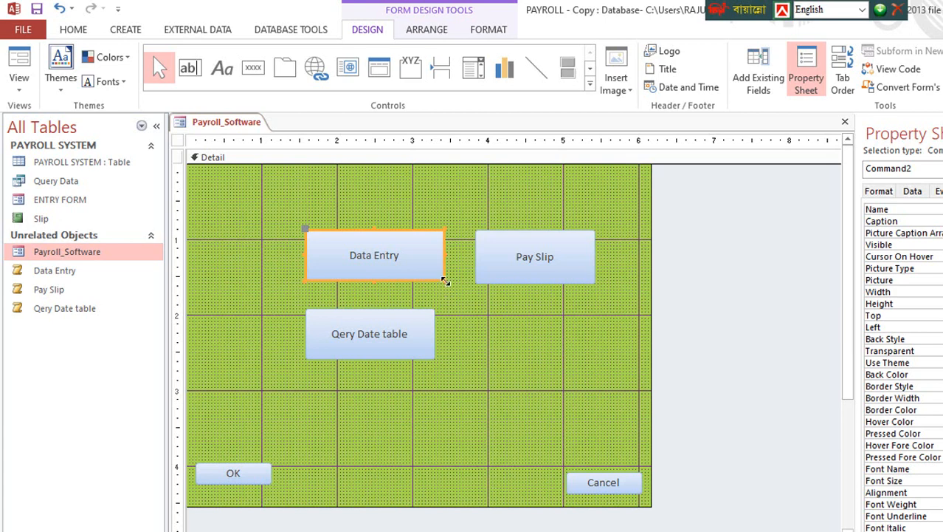
{"action": "left_click_drag", "start_coordinate": [446, 281], "coordinate": [433, 281]}
{"action": "left_click", "coordinate": [522, 286], "text": "shift"}
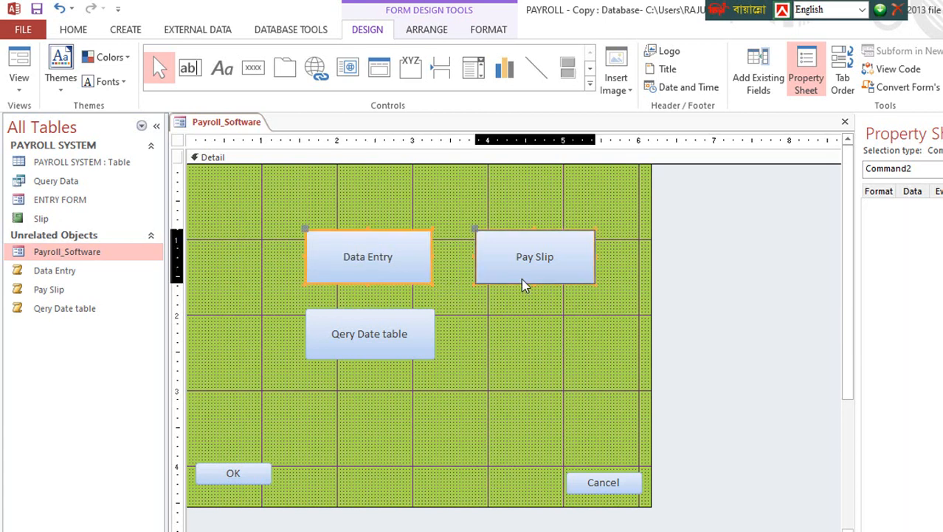
{"action": "left_click", "coordinate": [523, 286]}
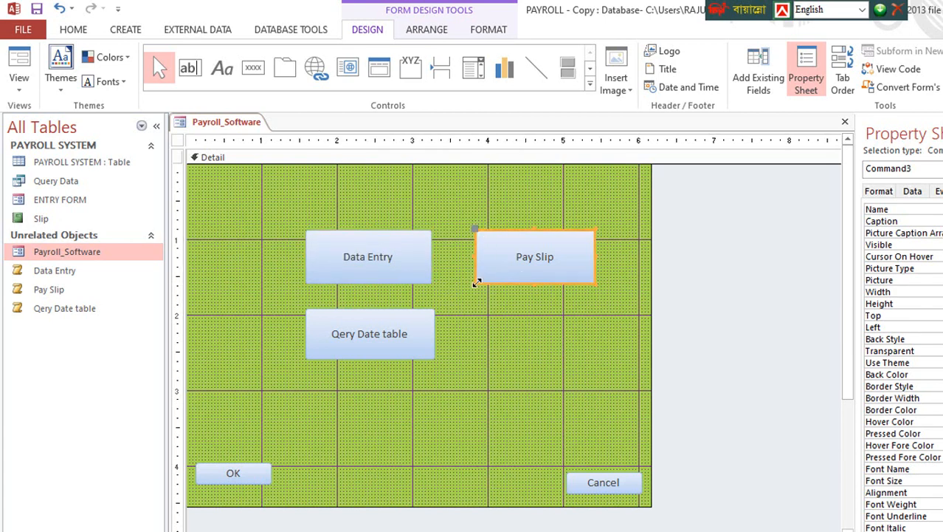
{"action": "left_click_drag", "start_coordinate": [476, 282], "coordinate": [482, 282]}
{"action": "left_click", "coordinate": [546, 329]}
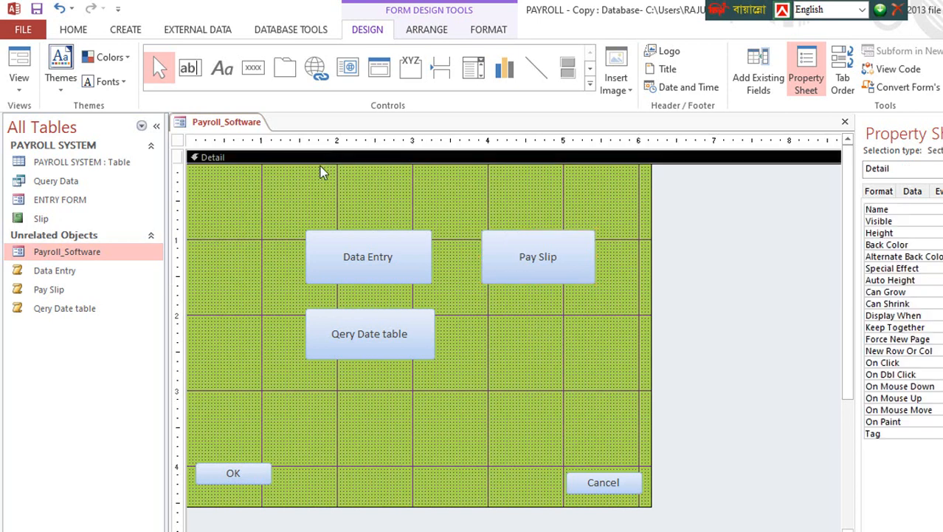
Apply the glossy beveled red quick style to the Data Entry button.
{"action": "left_click_drag", "start_coordinate": [321, 171], "coordinate": [632, 366]}
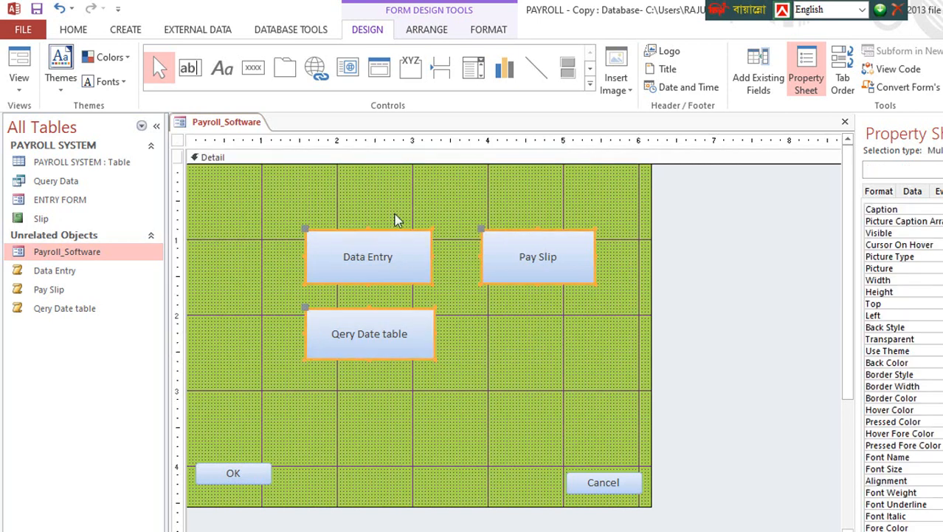
{"action": "left_click", "coordinate": [396, 219]}
{"action": "left_click", "coordinate": [385, 269]}
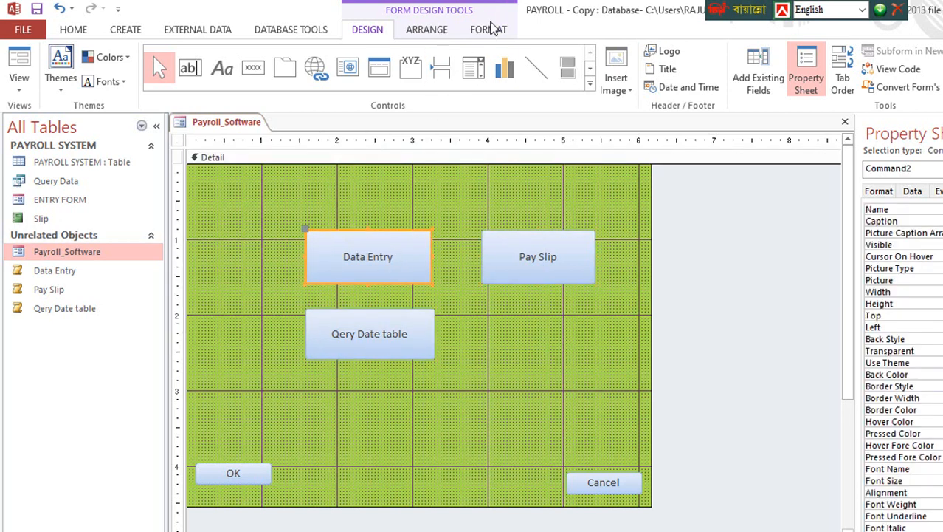
{"action": "left_click", "coordinate": [489, 29]}
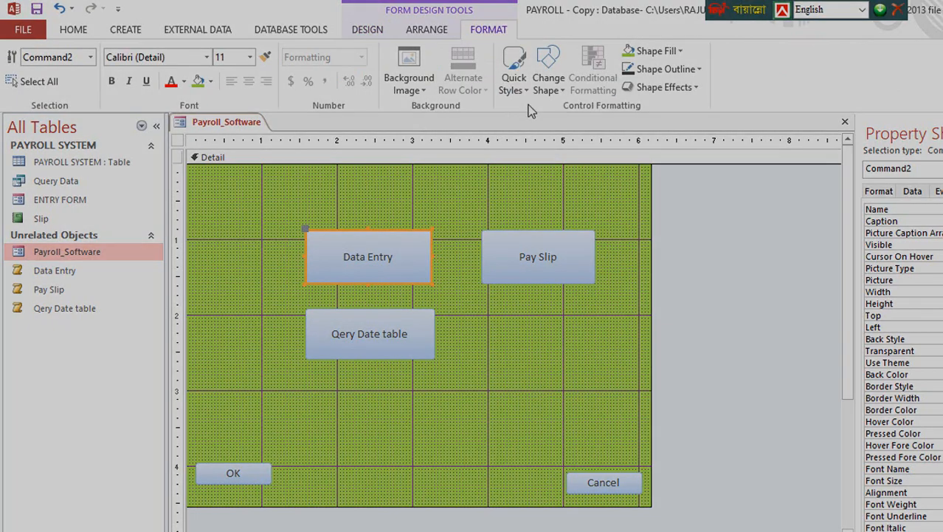
{"action": "left_click", "coordinate": [515, 83]}
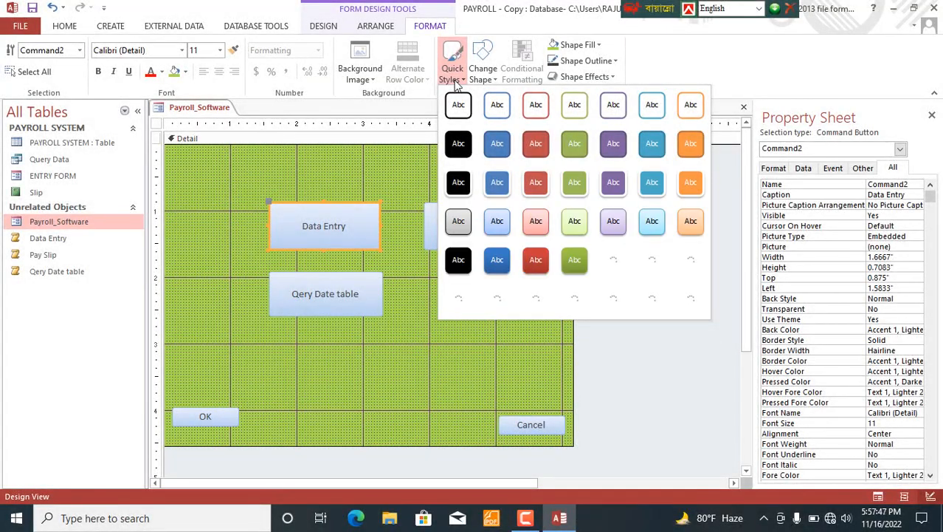
{"action": "left_click", "coordinate": [539, 301]}
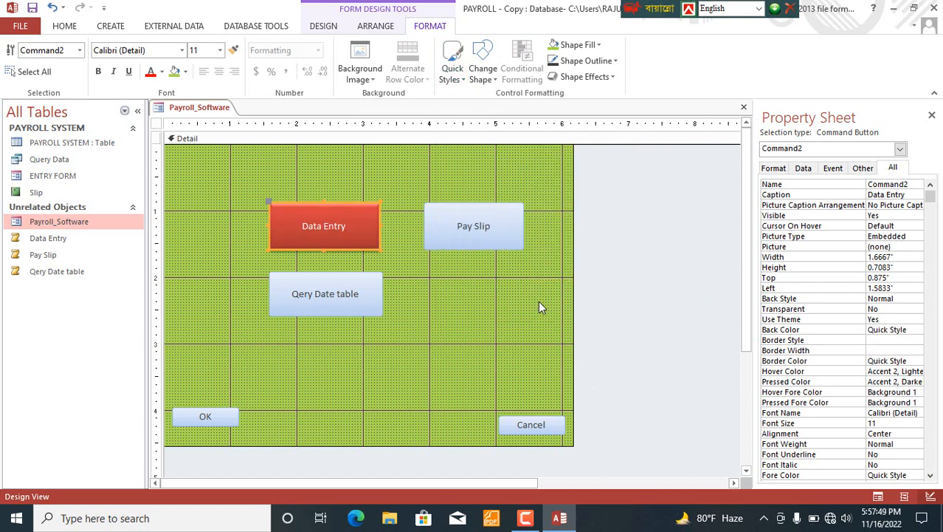
Apply the glossy beveled green quick style to the Pay Slip button.
{"action": "left_click", "coordinate": [485, 218]}
{"action": "left_click", "coordinate": [453, 61]}
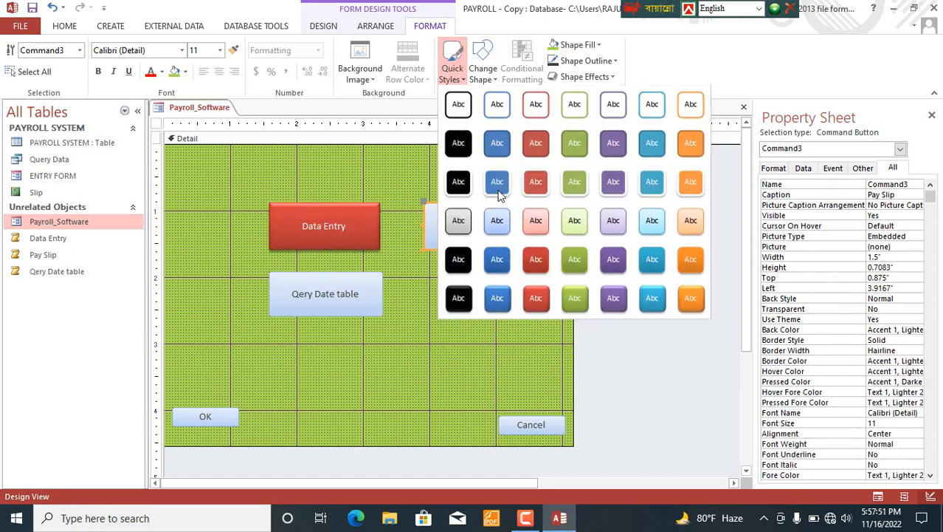
{"action": "left_click", "coordinate": [575, 298]}
{"action": "left_click", "coordinate": [417, 299]}
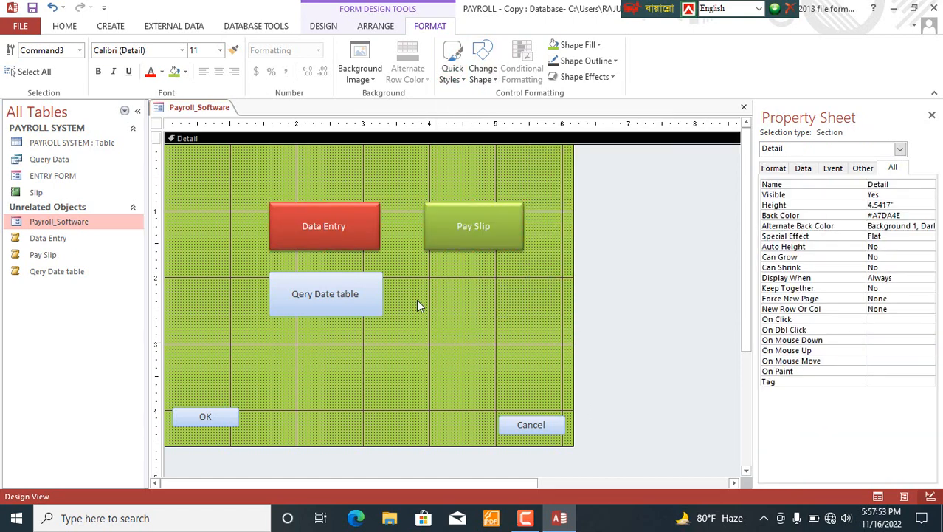
Restyle the Pay Slip button with the glossy beveled orange quick style.
{"action": "left_click", "coordinate": [459, 231]}
{"action": "left_click", "coordinate": [460, 80]}
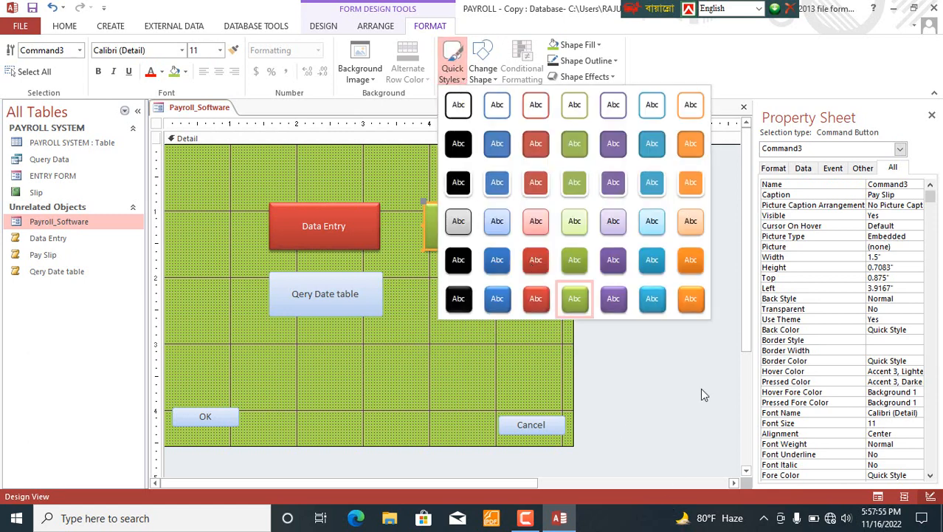
{"action": "left_click", "coordinate": [690, 305]}
{"action": "left_click", "coordinate": [508, 350]}
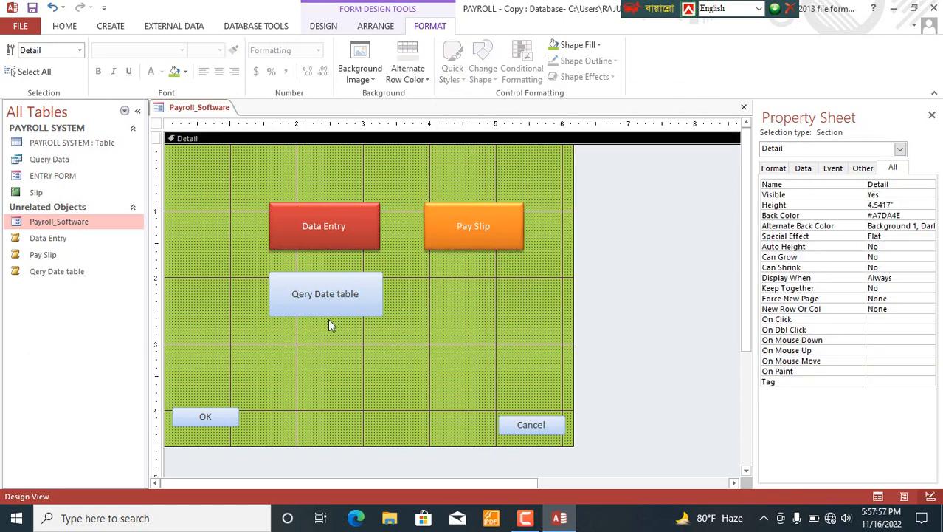
Apply the glossy beveled blue quick style to the Qery Date table button.
{"action": "left_click", "coordinate": [328, 306]}
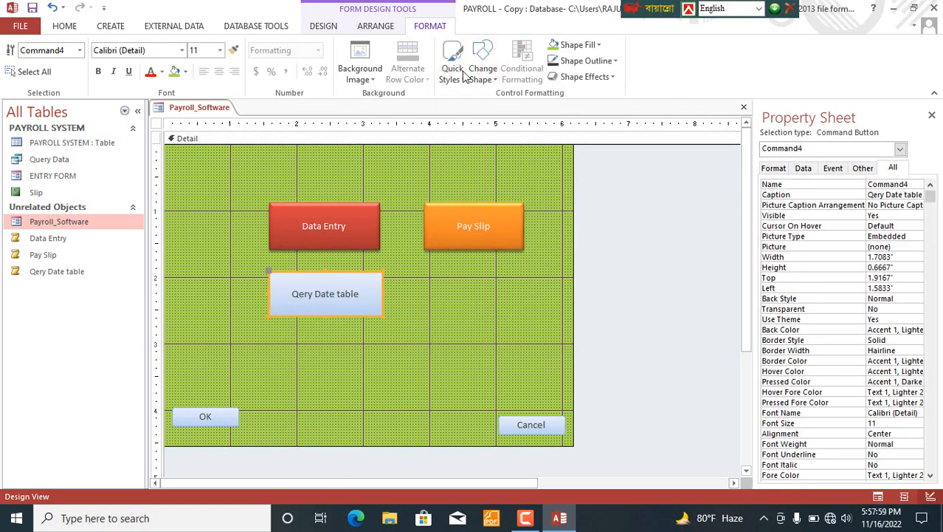
{"action": "left_click", "coordinate": [452, 74]}
{"action": "left_click", "coordinate": [497, 299]}
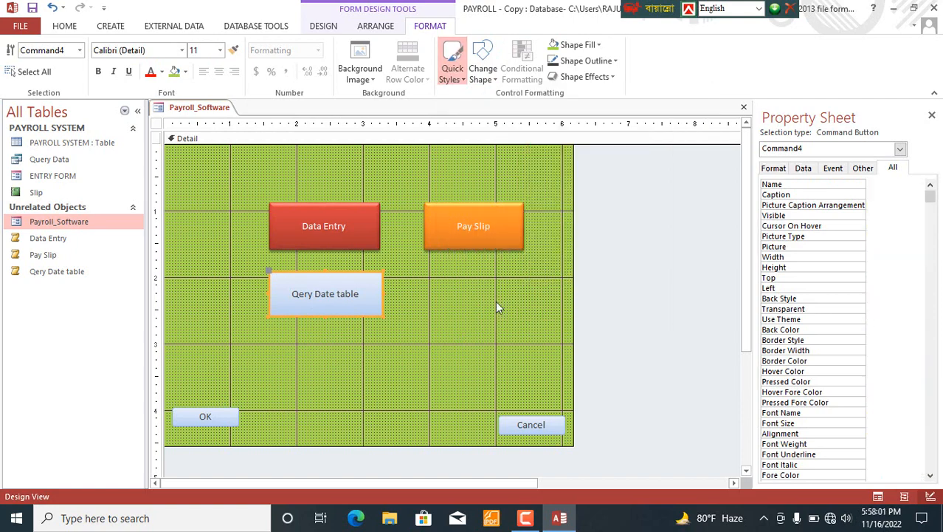
{"action": "left_click", "coordinate": [424, 351]}
Change the Pay Slip button's shape to the rectangle with more strongly rounded corners.
{"action": "left_click", "coordinate": [473, 244]}
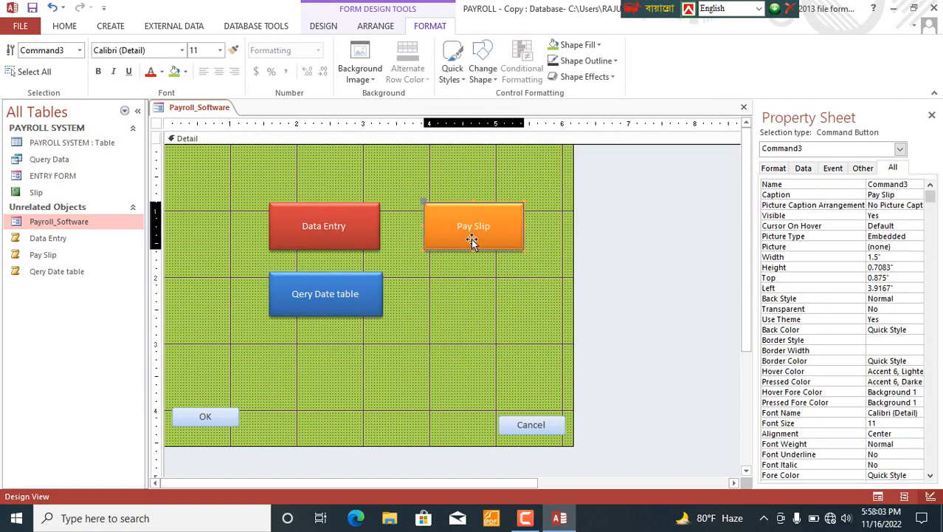
{"action": "left_click", "coordinate": [479, 306]}
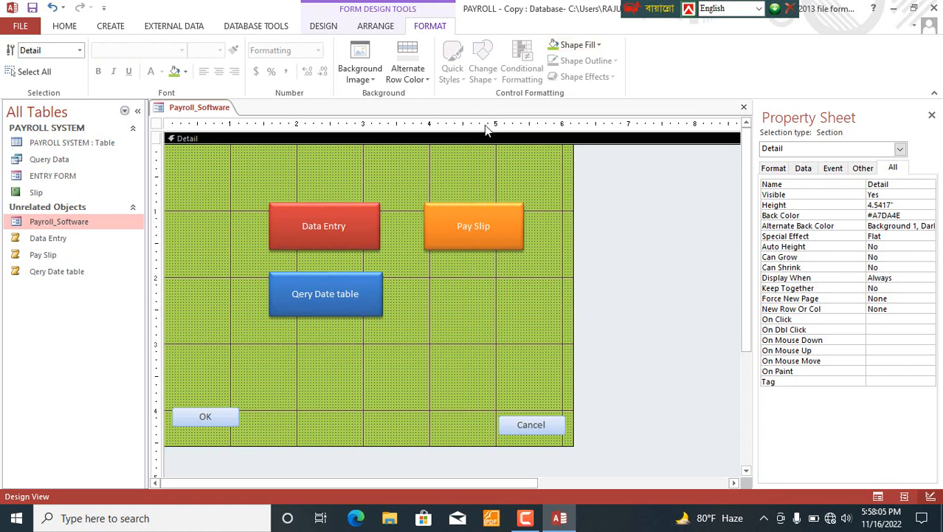
{"action": "left_click", "coordinate": [446, 232]}
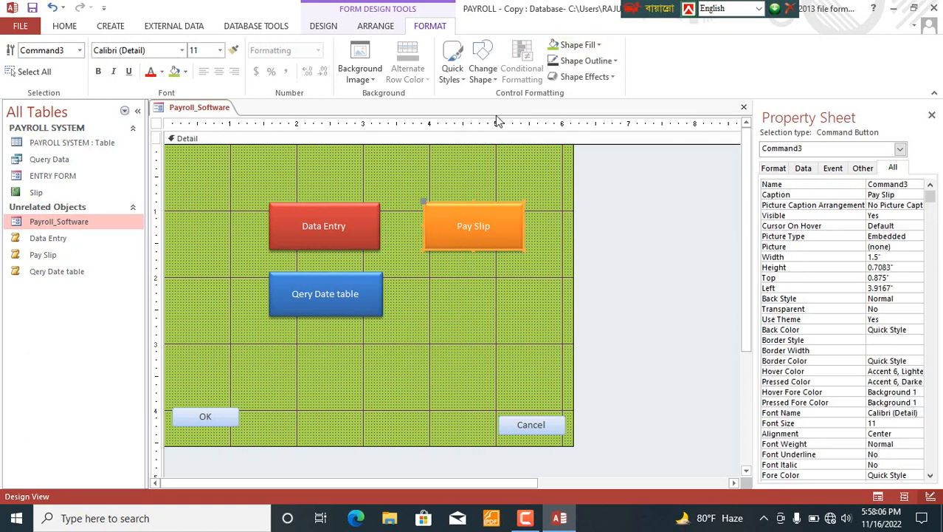
{"action": "left_click", "coordinate": [483, 76]}
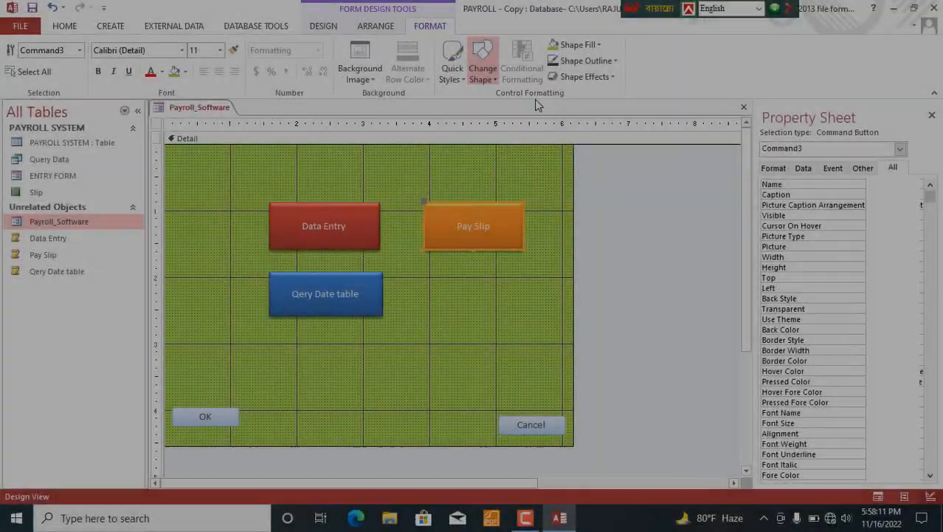
{"action": "left_click", "coordinate": [454, 328]}
Give the Data Entry and Qery Date table buttons the same strongly rounded rectangle shape as Pay Slip.
{"action": "left_click", "coordinate": [325, 227]}
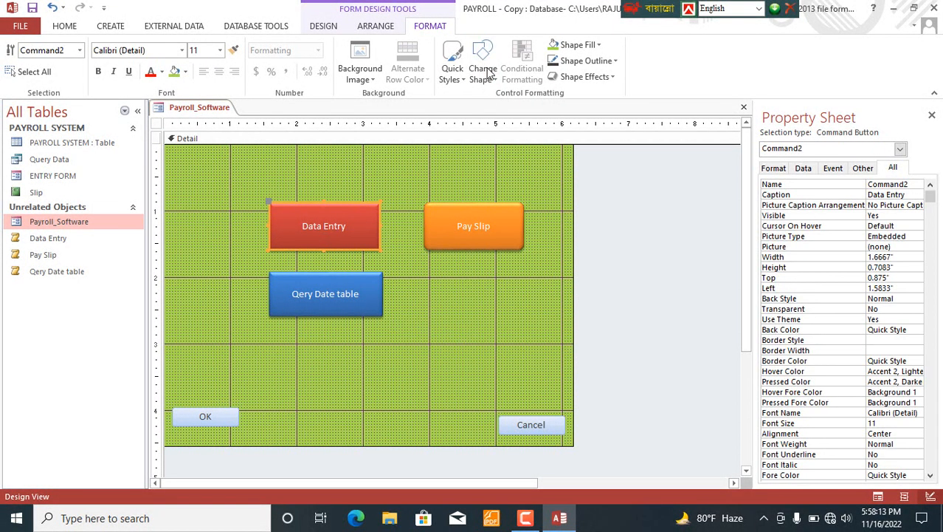
{"action": "left_click", "coordinate": [483, 74]}
{"action": "left_click", "coordinate": [537, 103]}
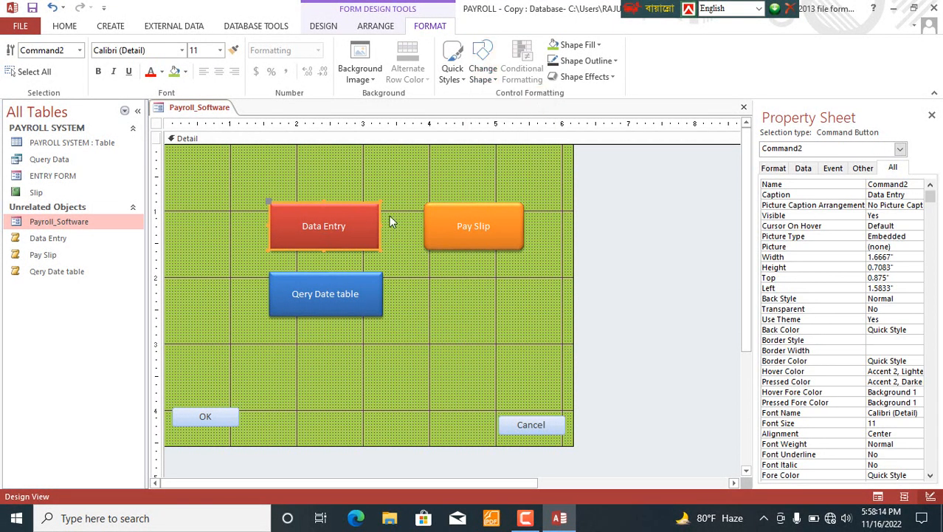
{"action": "left_click", "coordinate": [352, 294]}
{"action": "left_click", "coordinate": [484, 70]}
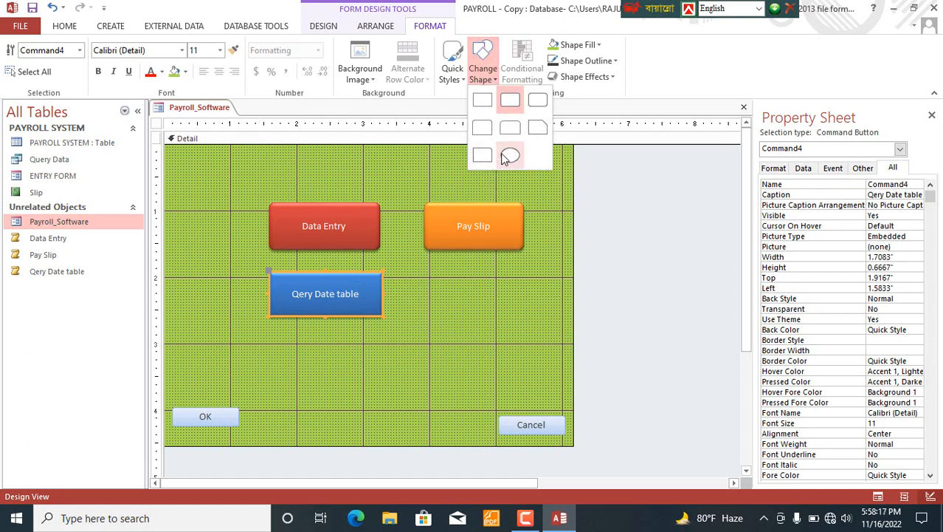
{"action": "left_click", "coordinate": [538, 101]}
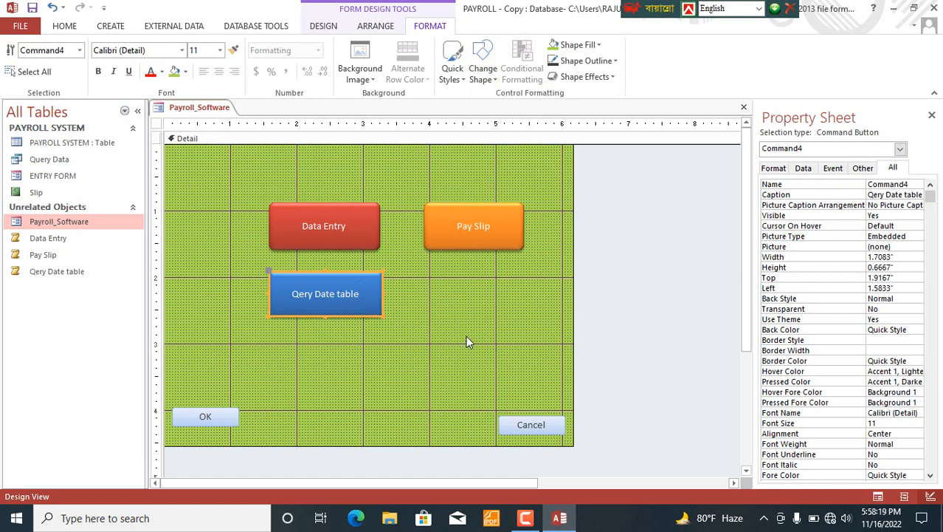
{"action": "left_click", "coordinate": [466, 336]}
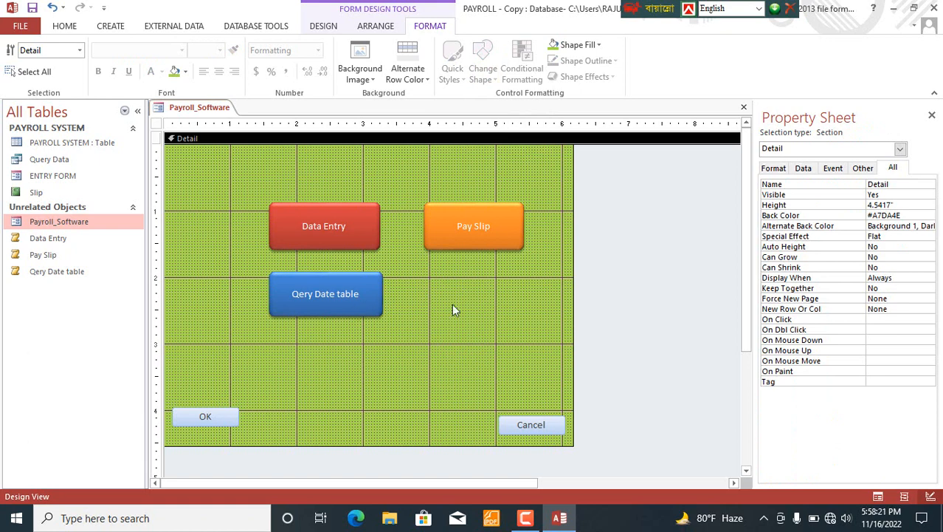
Apply the glossy beveled blue quick style to the OK button and the matching red style to Cancel.
{"action": "left_click", "coordinate": [221, 421]}
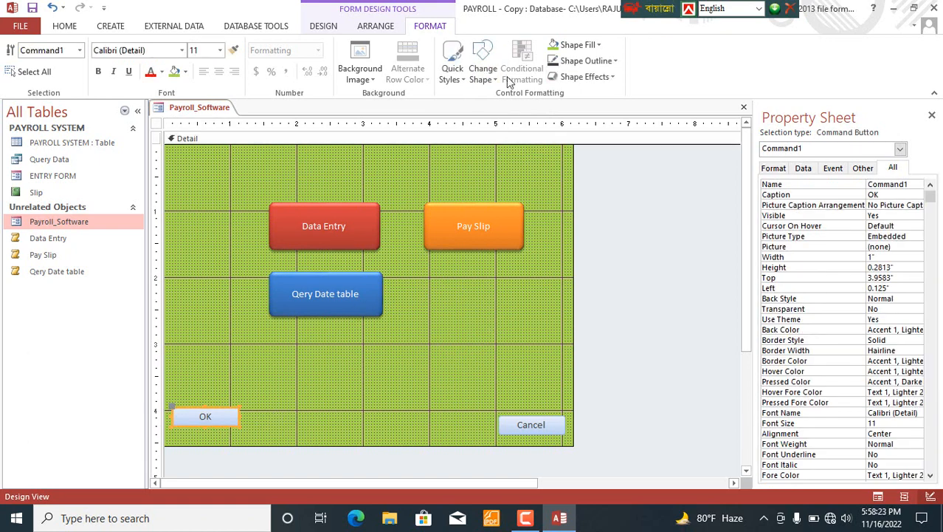
{"action": "left_click", "coordinate": [453, 68]}
{"action": "left_click", "coordinate": [493, 303]}
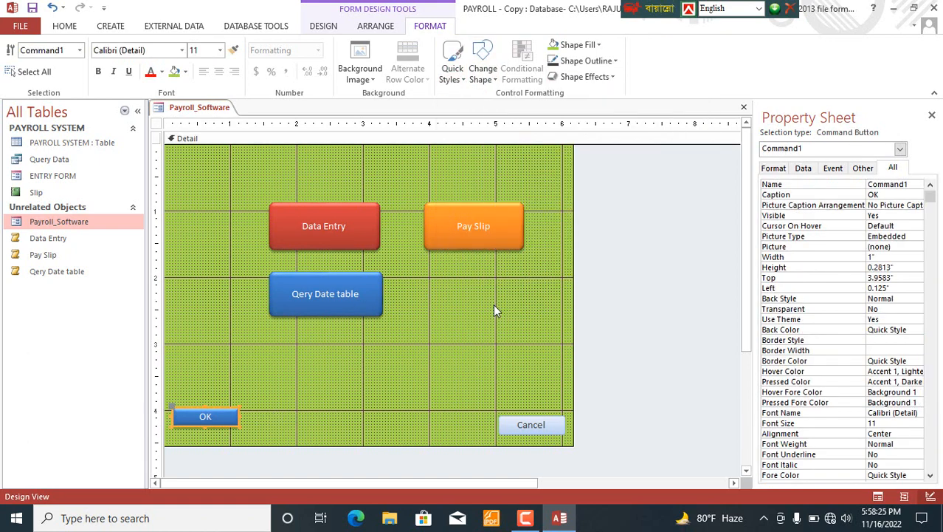
{"action": "left_click", "coordinate": [525, 433]}
{"action": "left_click", "coordinate": [453, 67]}
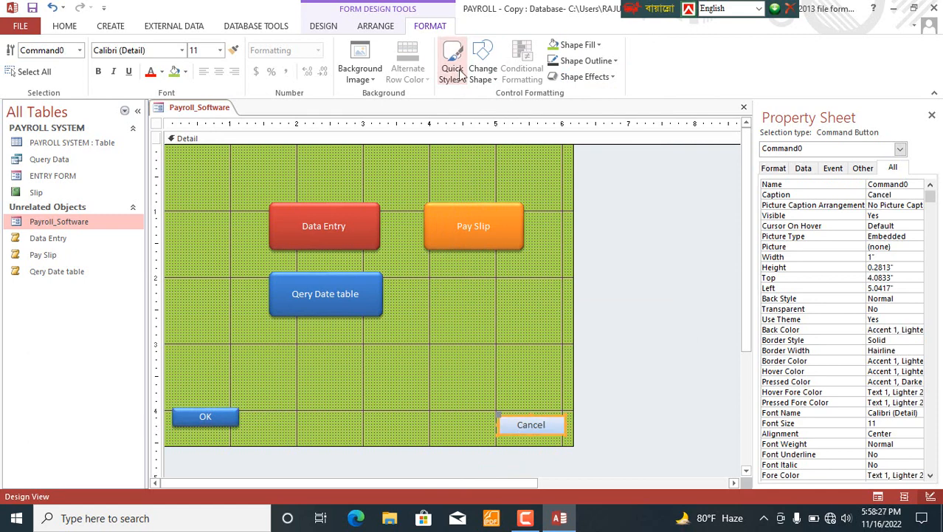
{"action": "left_click", "coordinate": [529, 303]}
{"action": "left_click", "coordinate": [527, 323]}
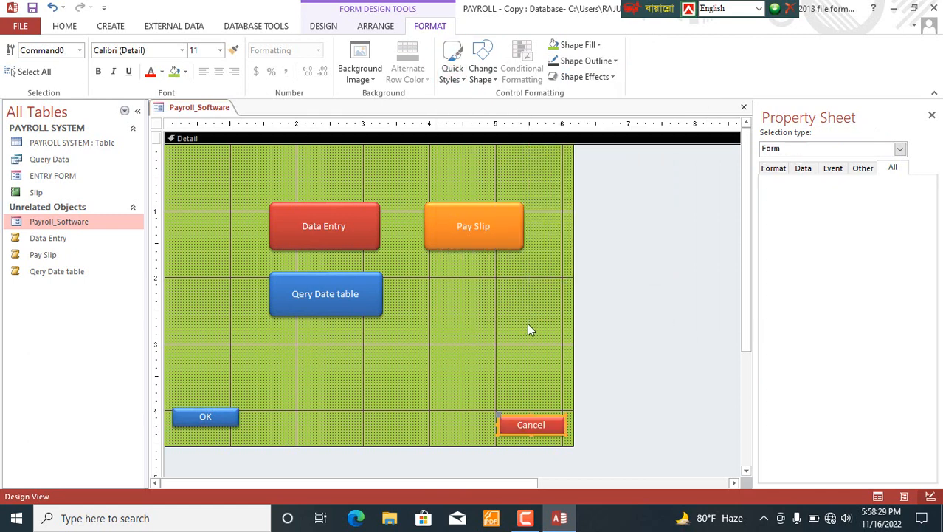
Switch the menu form to Form View and open the payroll entry form with its Data Entry button.
{"action": "right_click", "coordinate": [181, 111]}
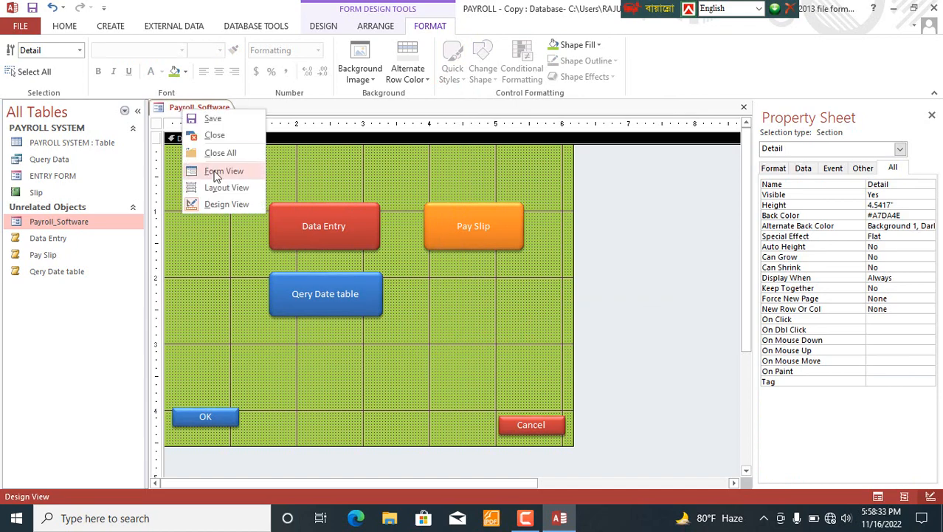
{"action": "left_click", "coordinate": [214, 170]}
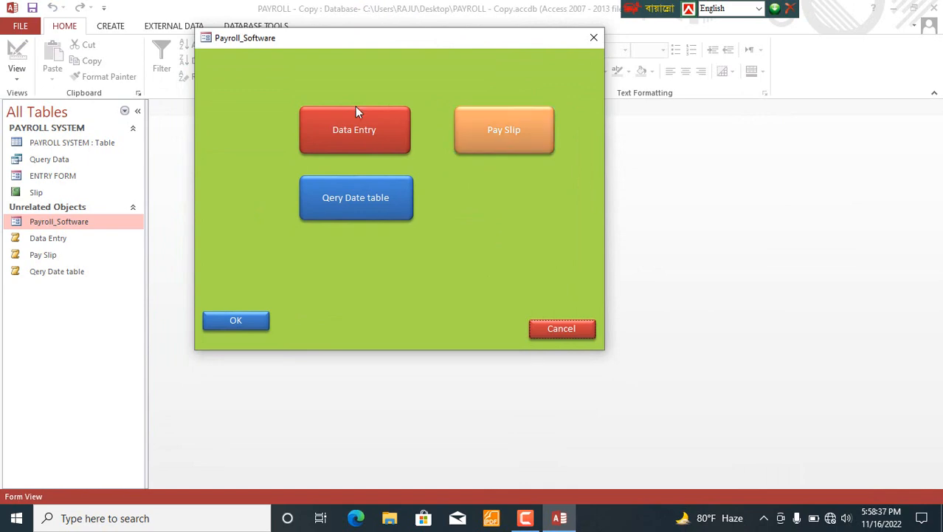
{"action": "left_click", "coordinate": [366, 133]}
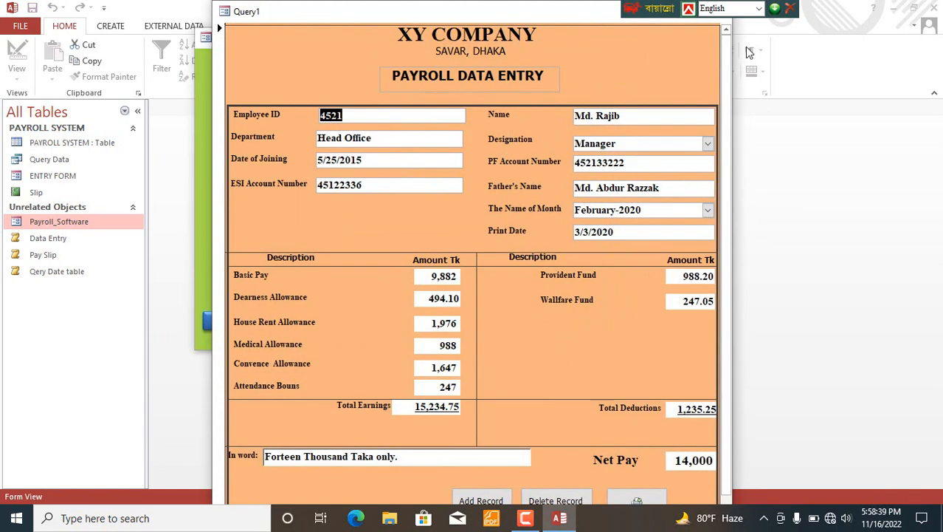
{"action": "left_click_drag", "start_coordinate": [645, 11], "coordinate": [872, 3]}
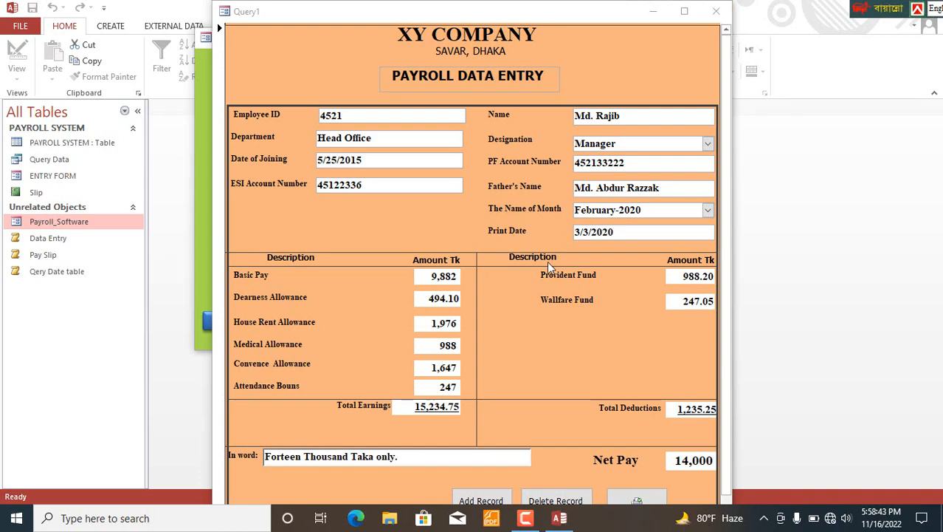
Test the payroll entry form by maximizing and restoring its window and adding a blank record, and close the form.
{"action": "double_click", "coordinate": [612, 4]}
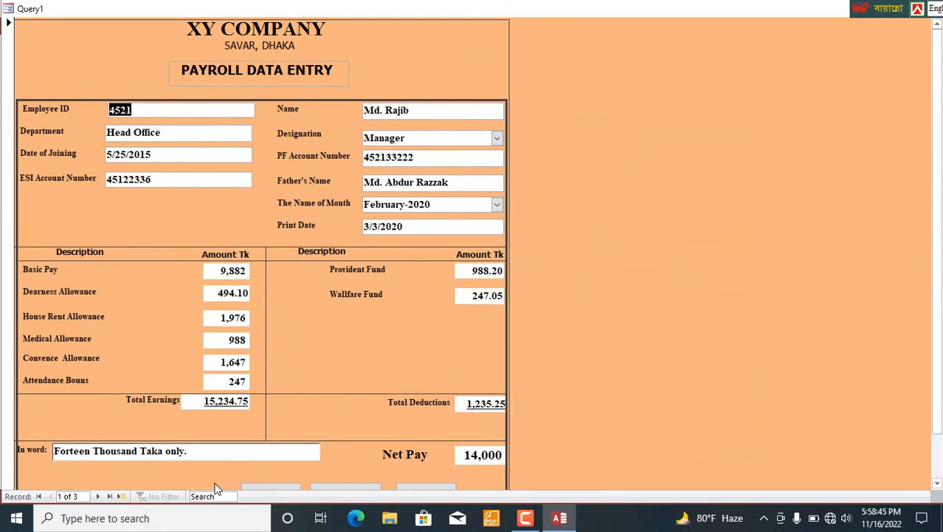
{"action": "left_click_drag", "start_coordinate": [557, 13], "coordinate": [658, 1]}
{"action": "double_click", "coordinate": [504, 12]}
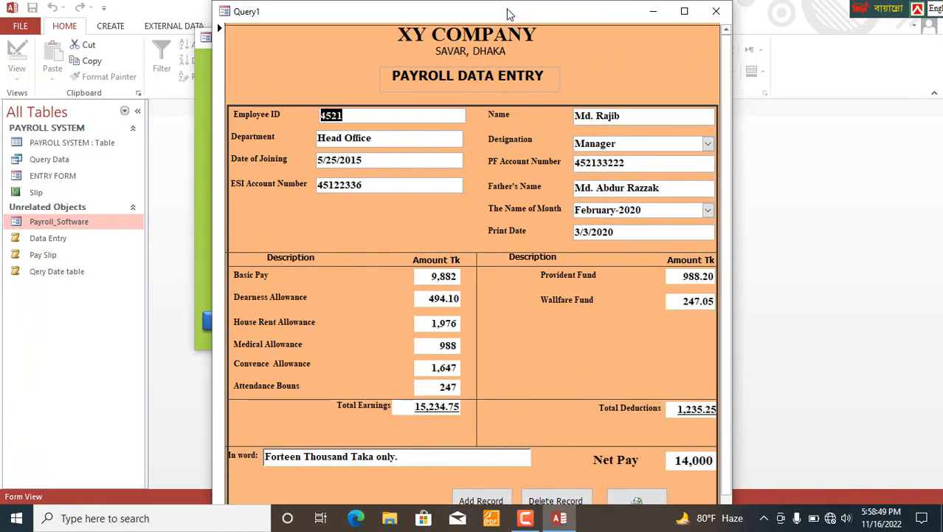
{"action": "left_click", "coordinate": [489, 501]}
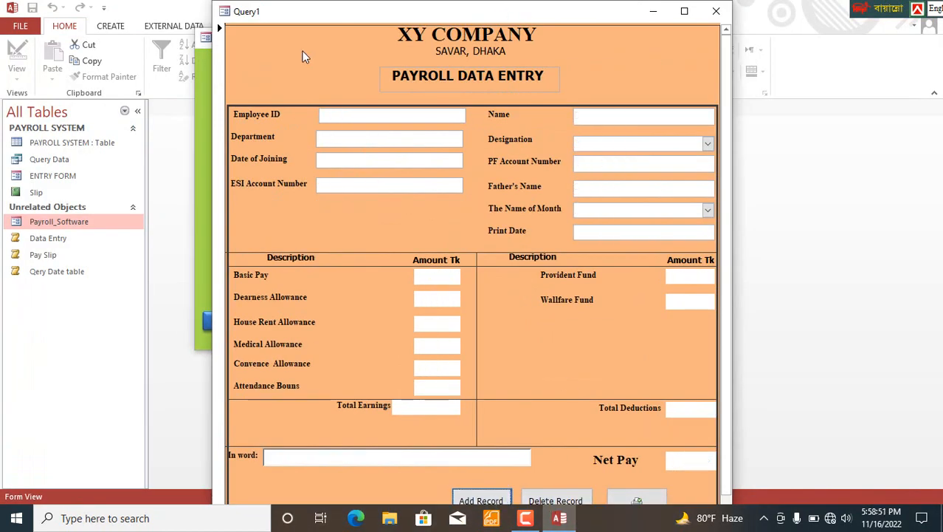
{"action": "left_click", "coordinate": [716, 11]}
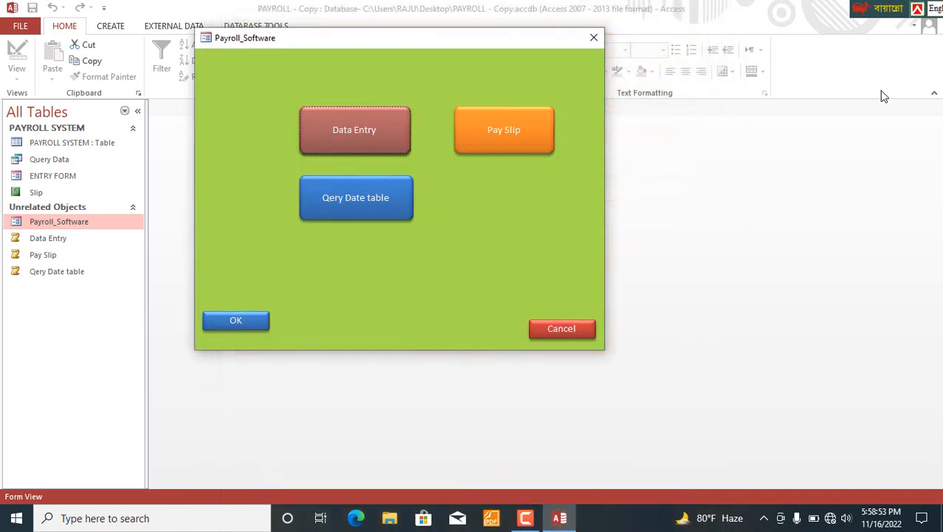
Test the Pay Slip button, look through the pay slips in the report, and close the report.
{"action": "left_click", "coordinate": [489, 130]}
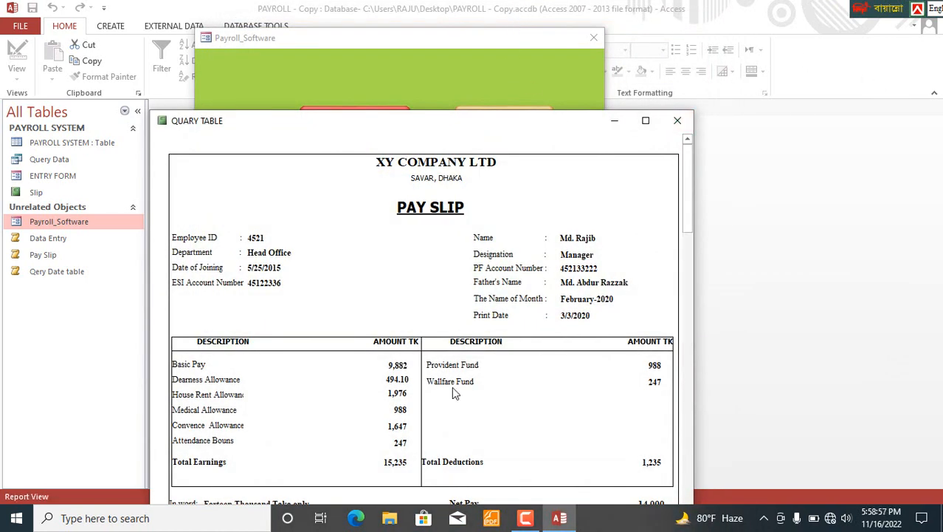
{"action": "scroll", "coordinate": [484, 314], "scroll_direction": "down", "scroll_amount": 5}
{"action": "scroll", "coordinate": [560, 287], "scroll_direction": "down", "scroll_amount": 15}
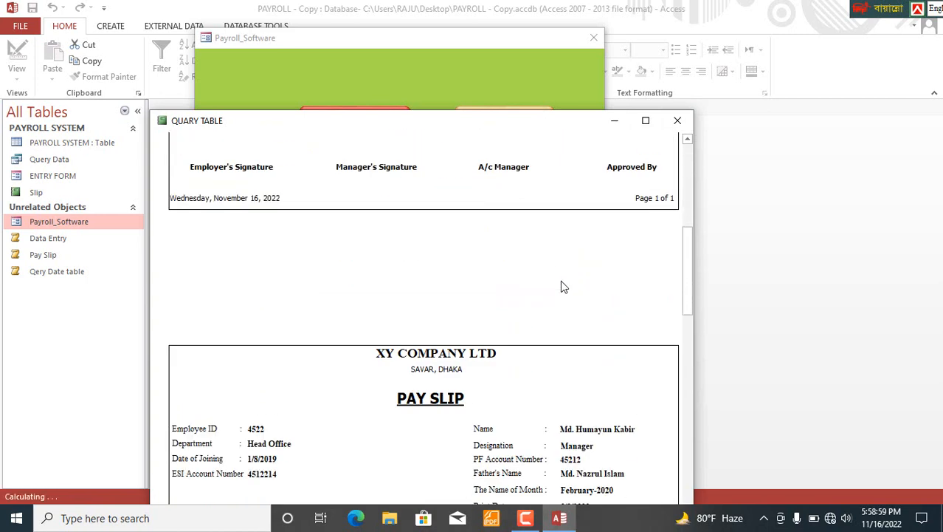
{"action": "left_click", "coordinate": [677, 121]}
Test the Qery Date table button by opening the payroll query behind the menu form, and shift the form slightly downward.
{"action": "left_click", "coordinate": [386, 209]}
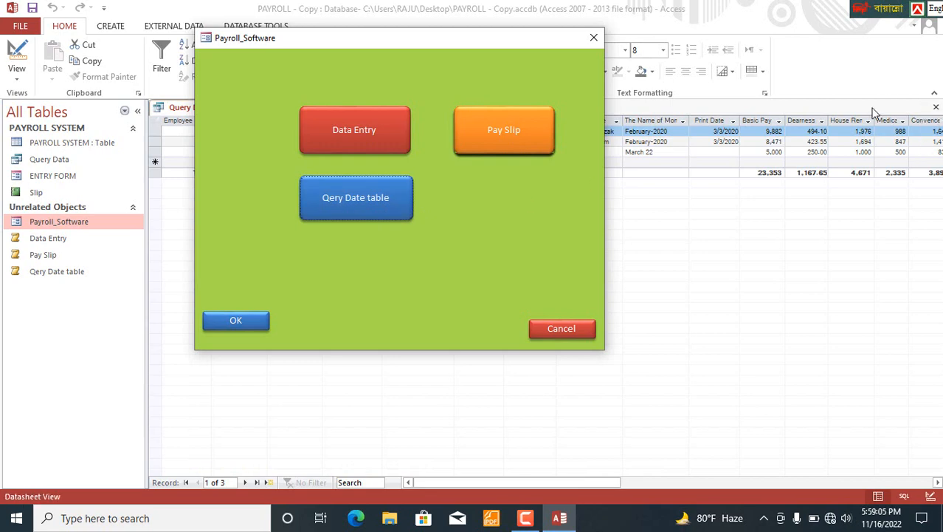
{"action": "left_click", "coordinate": [936, 107]}
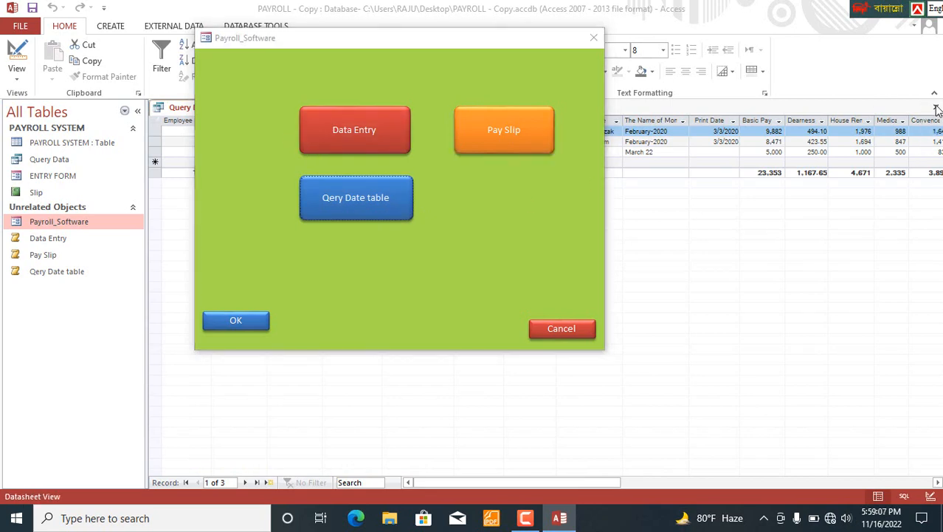
{"action": "left_click_drag", "start_coordinate": [487, 39], "coordinate": [494, 94]}
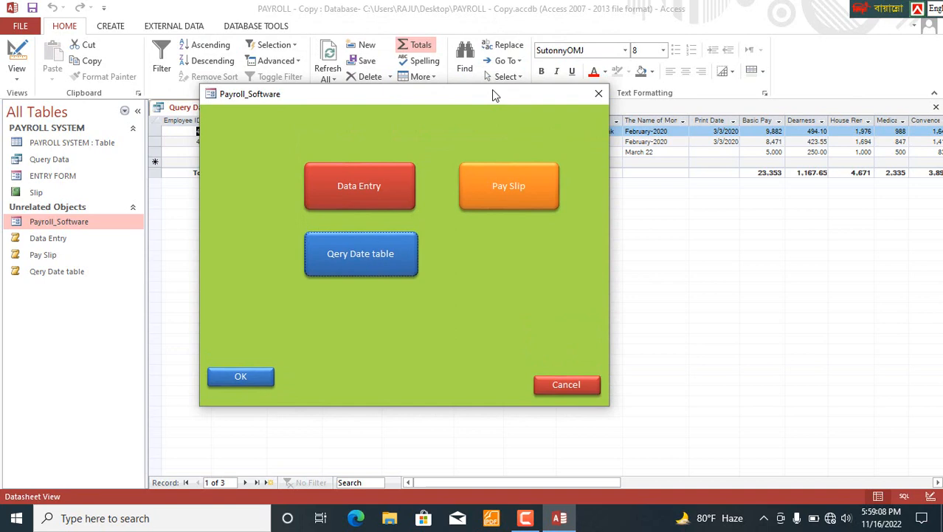
Close the Payroll_Software form, saving its design changes, and close the payroll query.
{"action": "left_click", "coordinate": [600, 97]}
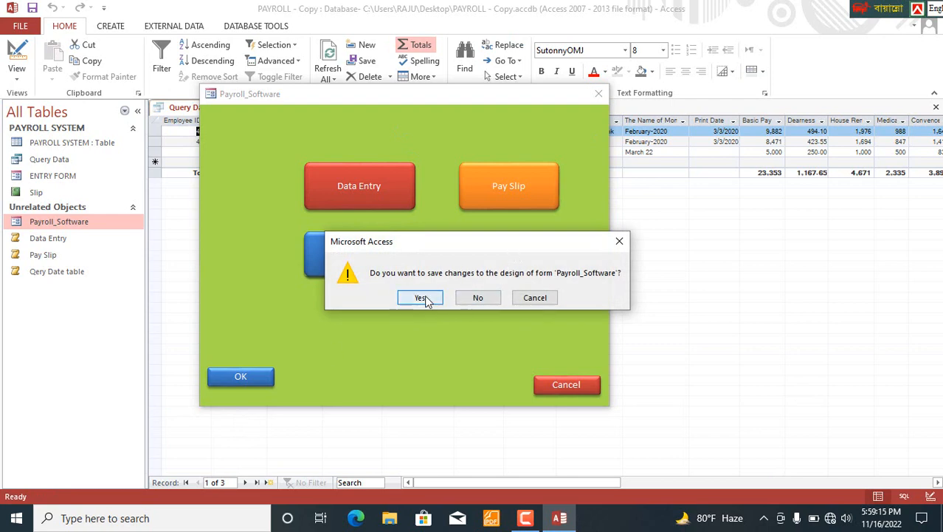
{"action": "left_click", "coordinate": [419, 297]}
{"action": "left_click", "coordinate": [936, 107]}
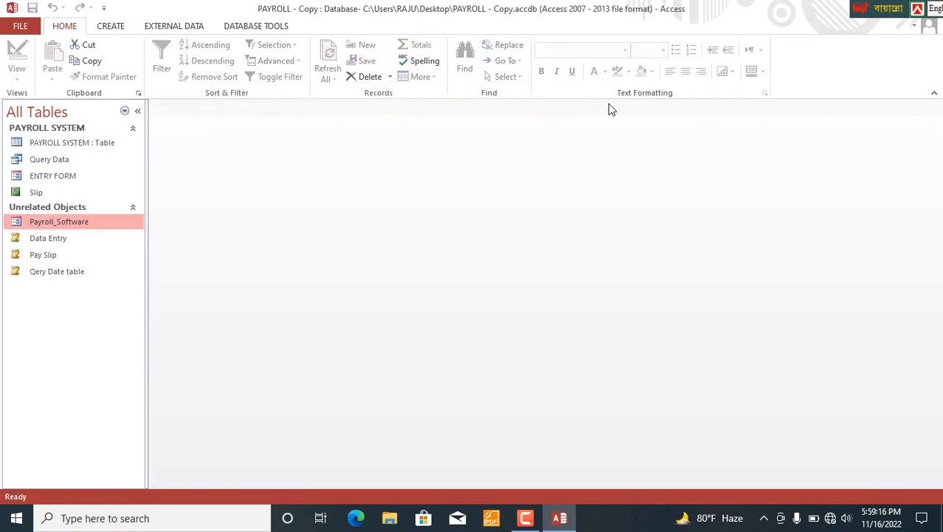
Reopen the saved Payroll_Software menu form and move its window slightly upward.
{"action": "double_click", "coordinate": [74, 220]}
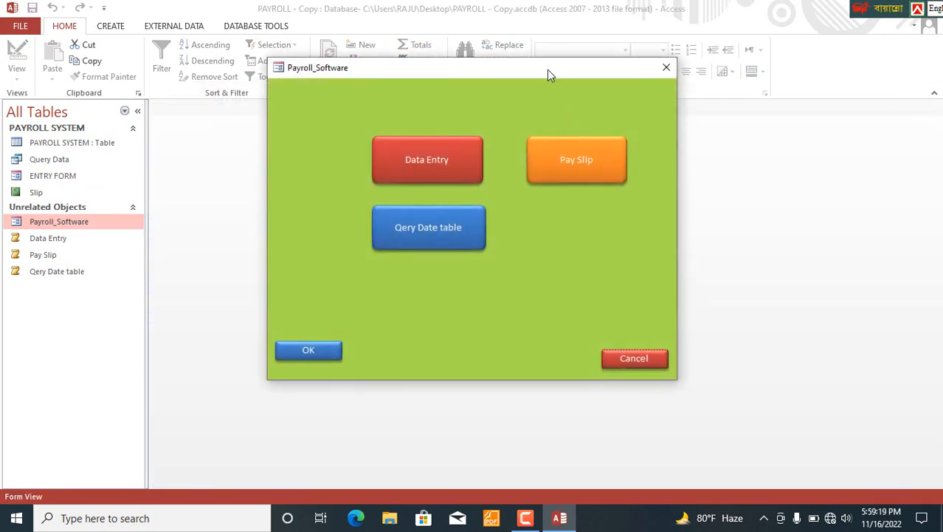
{"action": "mouse_move", "coordinate": [546, 74]}
{"action": "left_mouse_down"}
{"action": "mouse_move", "coordinate": [540, 31]}
{"action": "mouse_move", "coordinate": [544, 61]}
{"action": "left_mouse_up"}
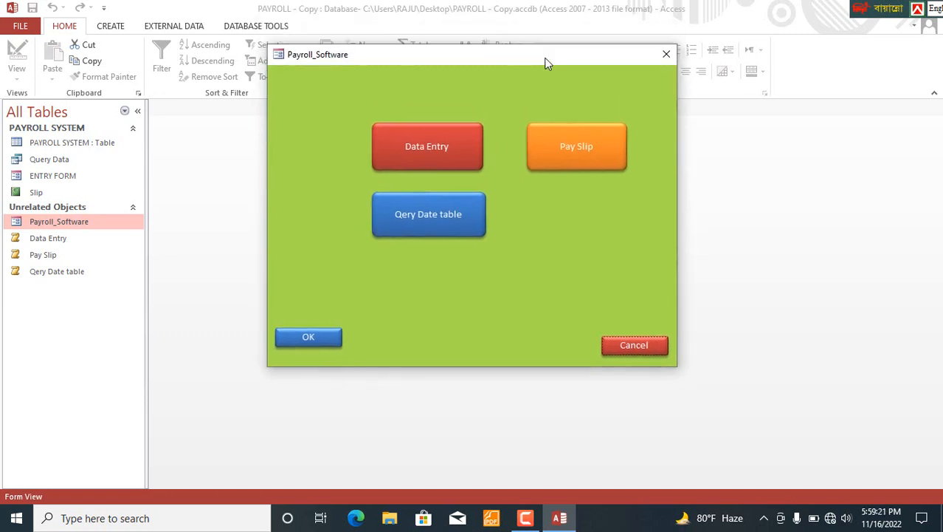